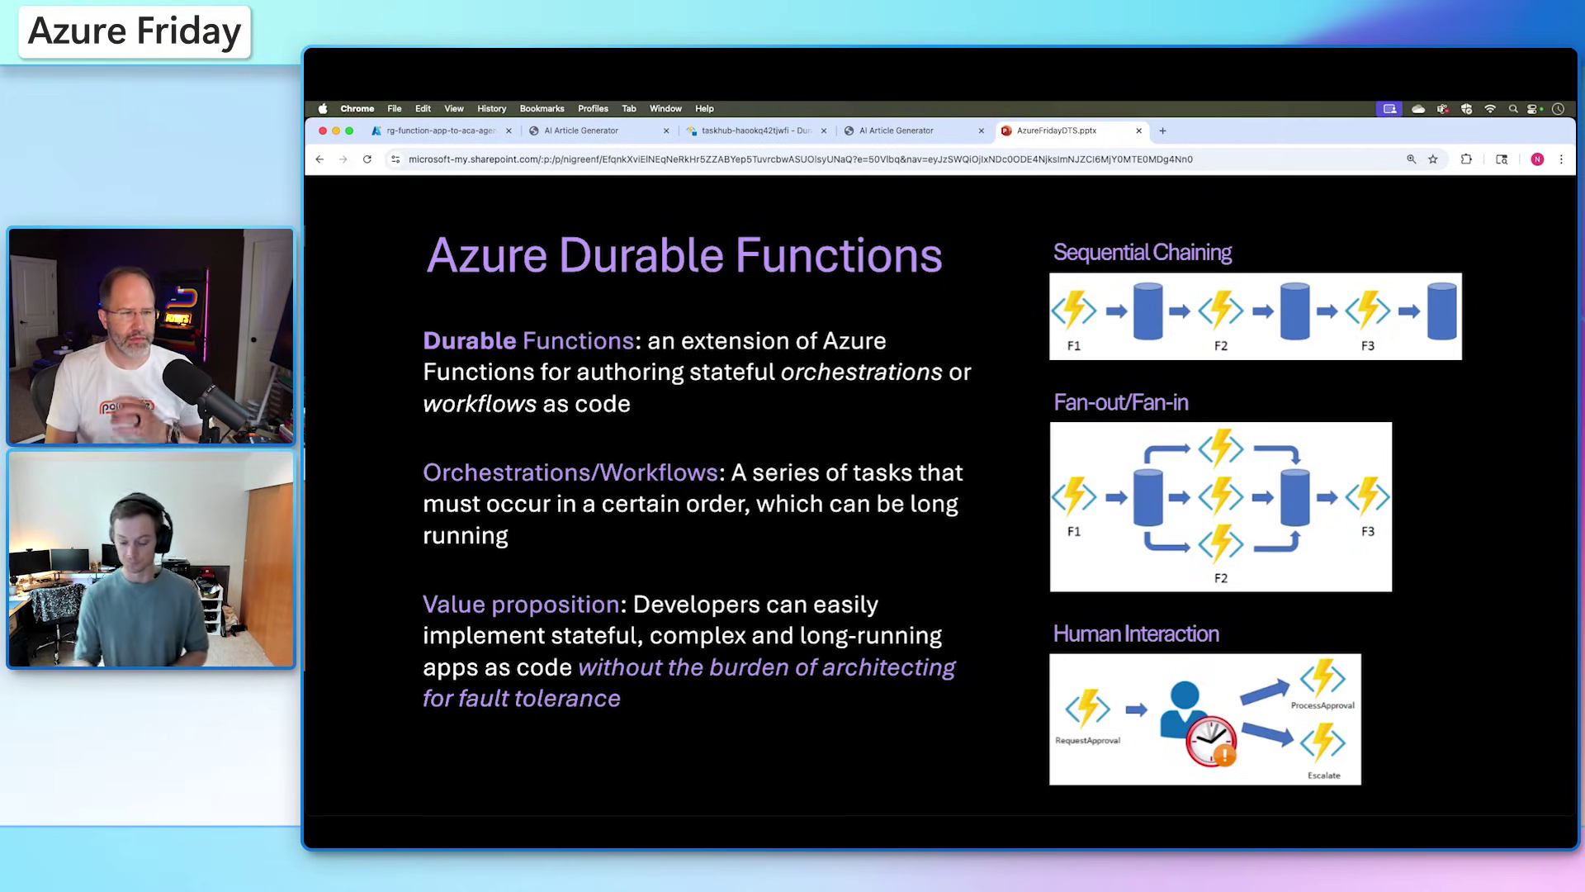
Advance the deck to the Article Generation Architecture diagram slide
key(Right)
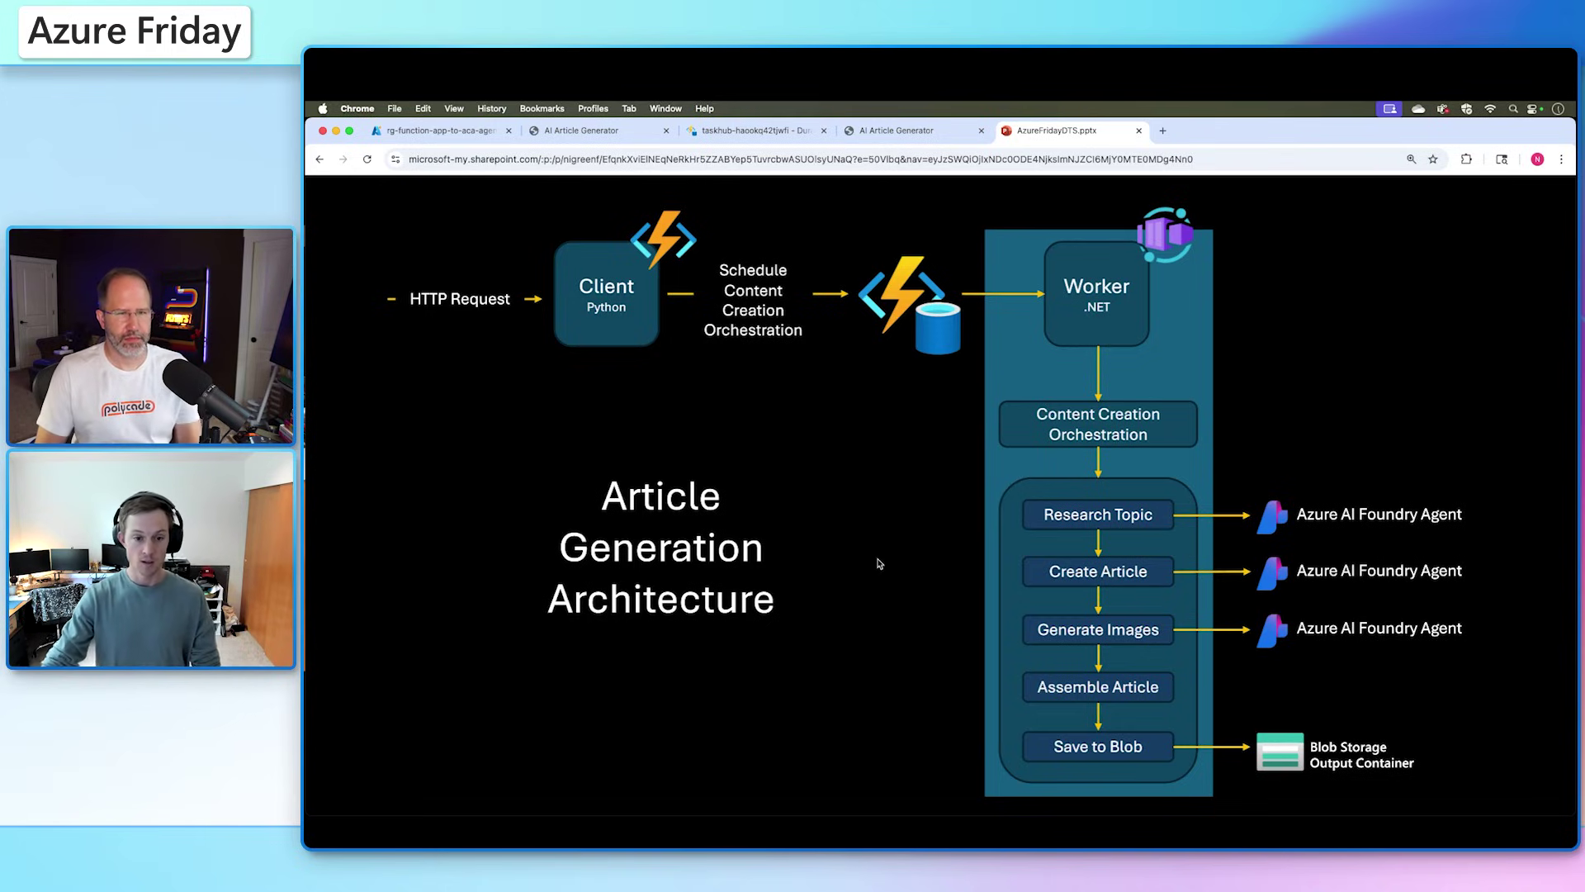
In VS Code, highlight the HTTP route and durable client lines, then open ContentCreationOrchestration.cs
key(super+Tab)
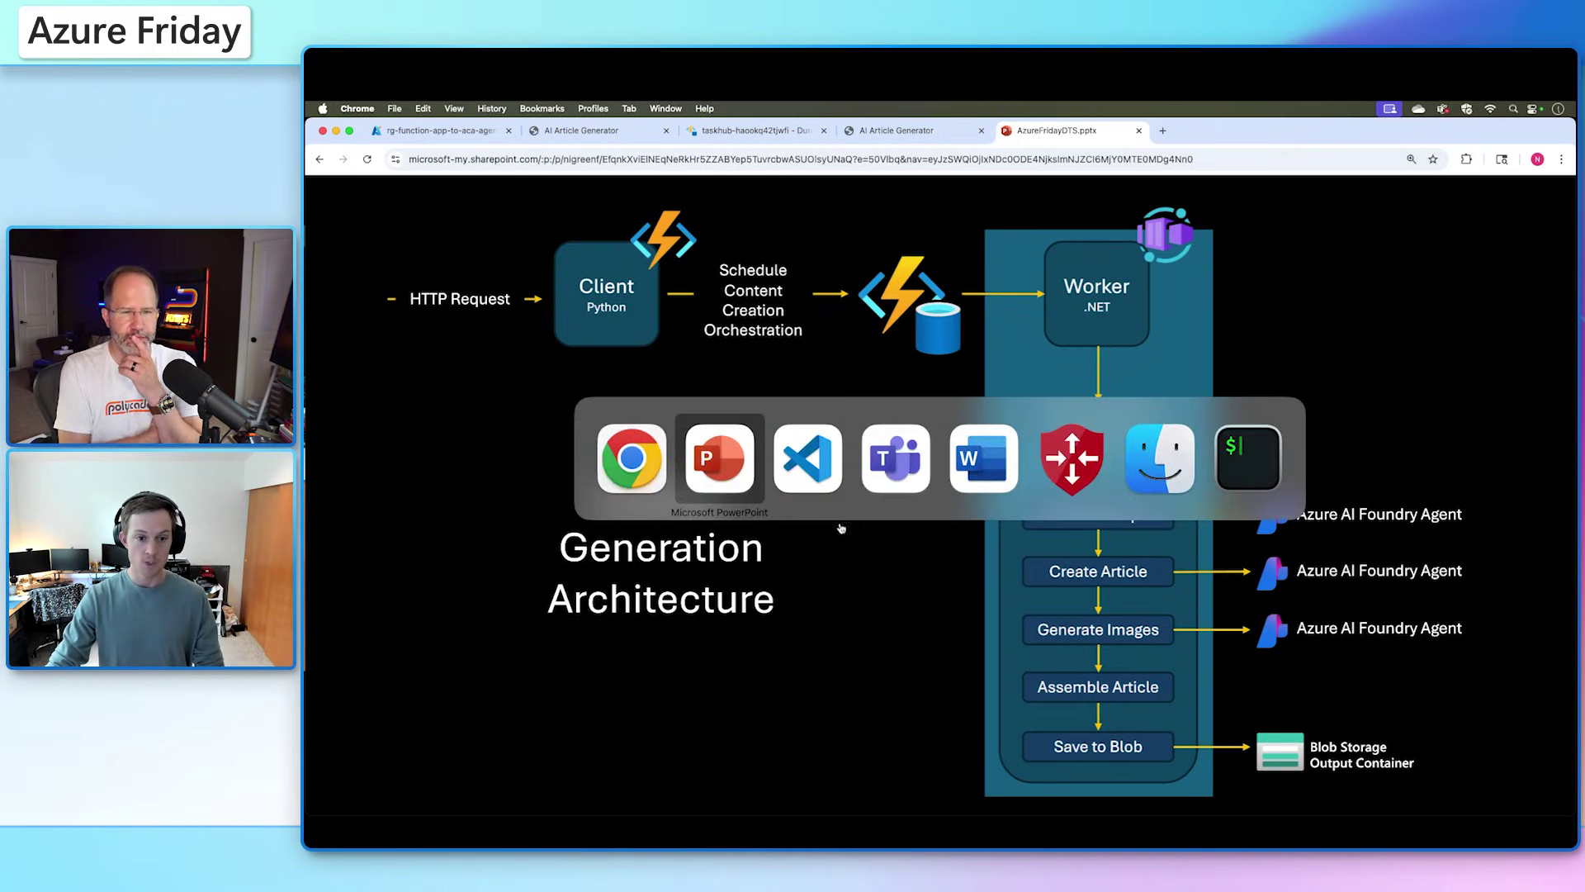
key(super+Tab)
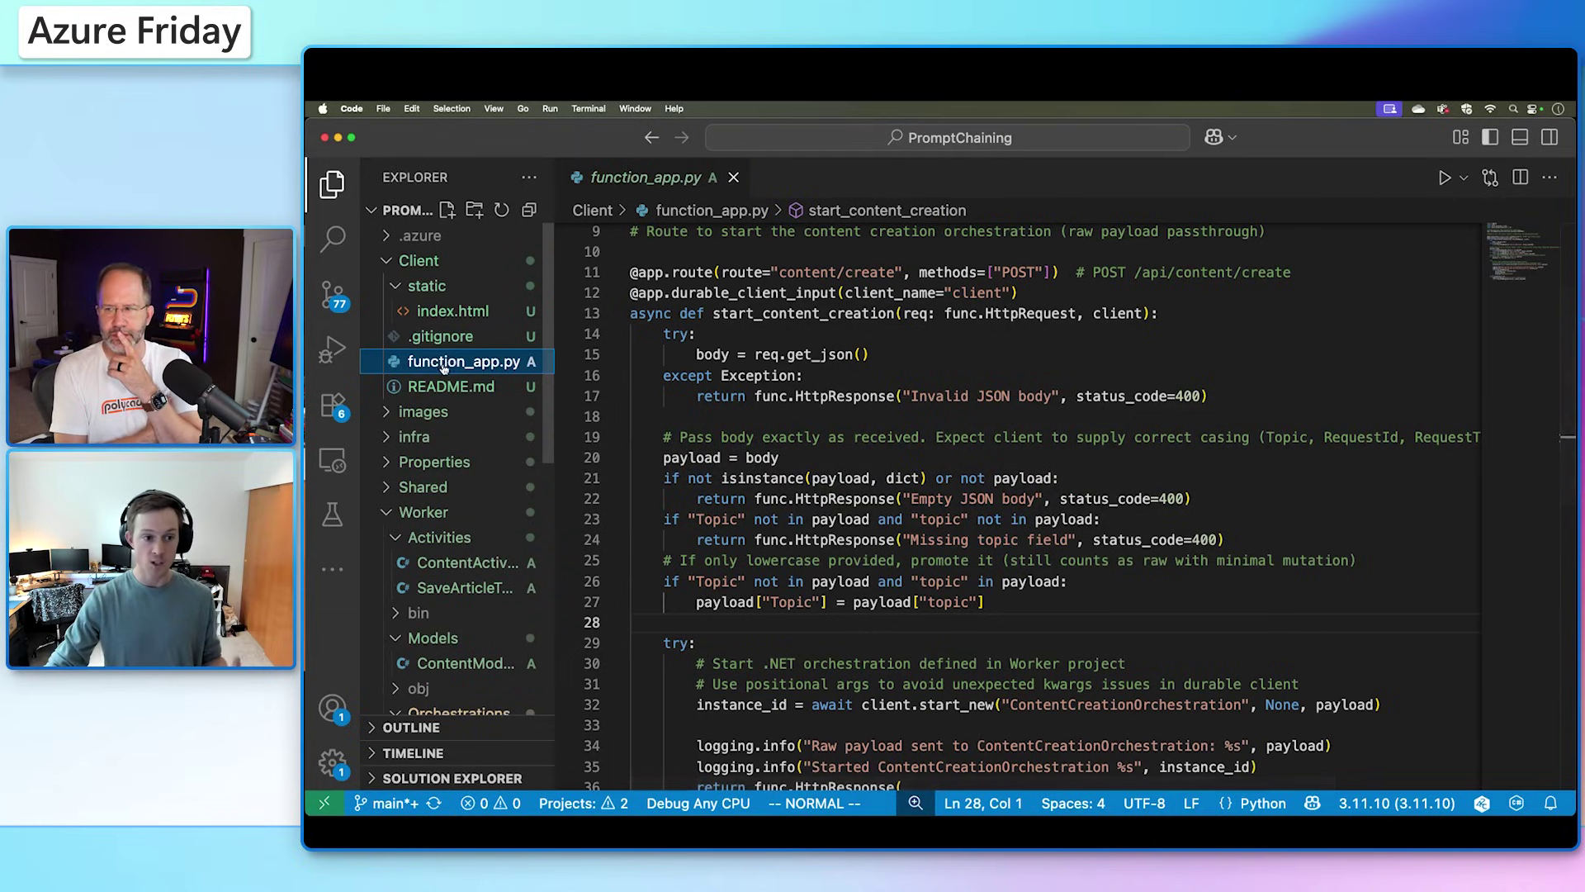
scroll(753, 334, up, 3)
drag(977, 294, 632, 293)
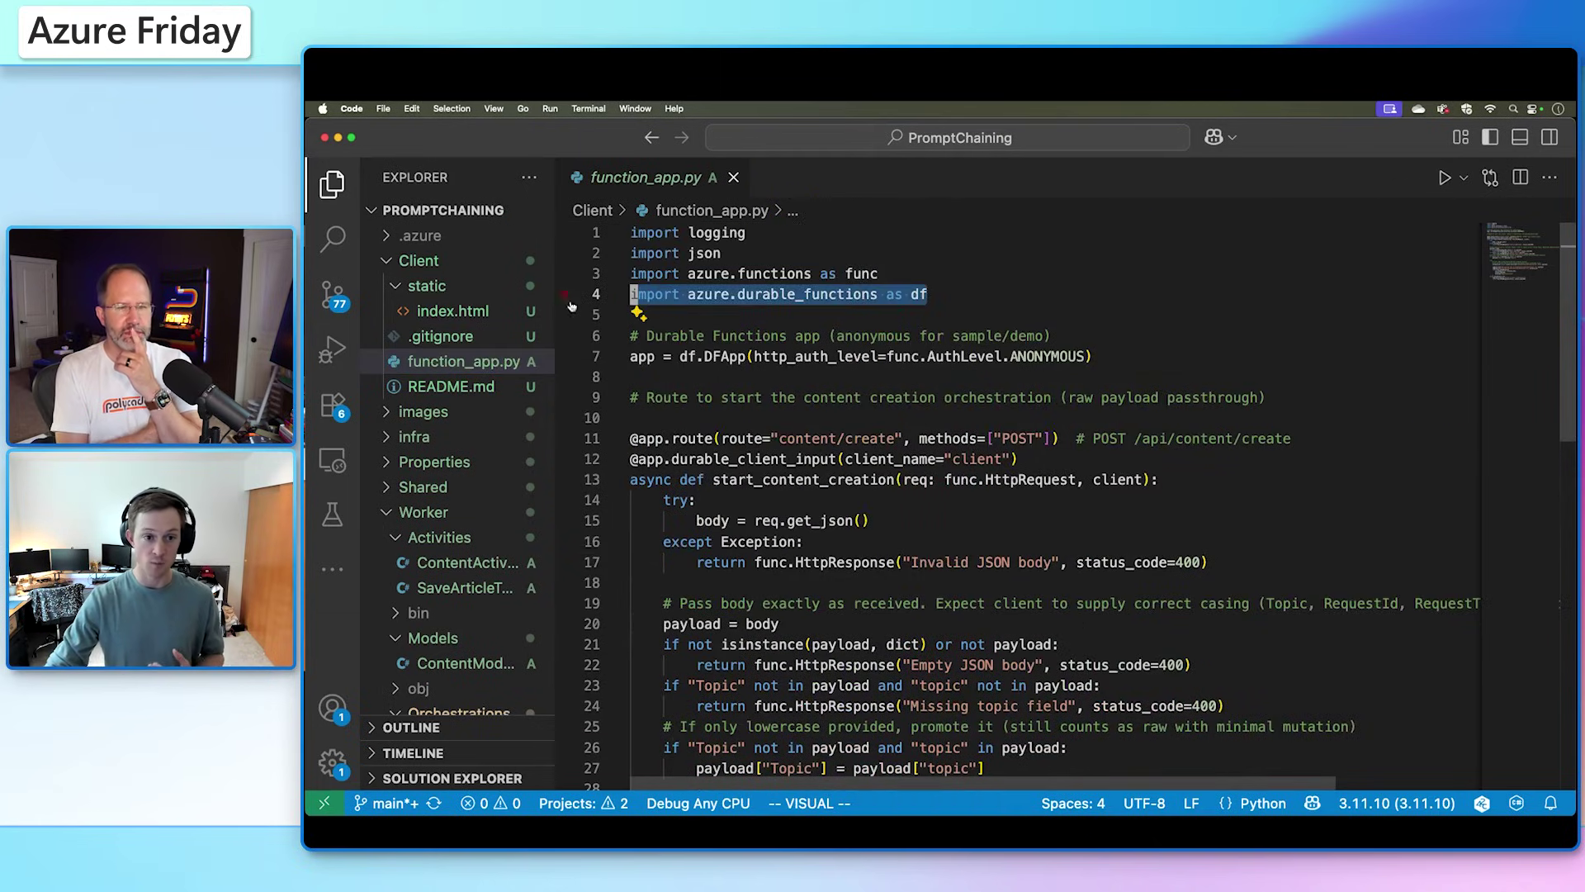
scroll(703, 379, down, 3)
scroll(702, 380, down, 2)
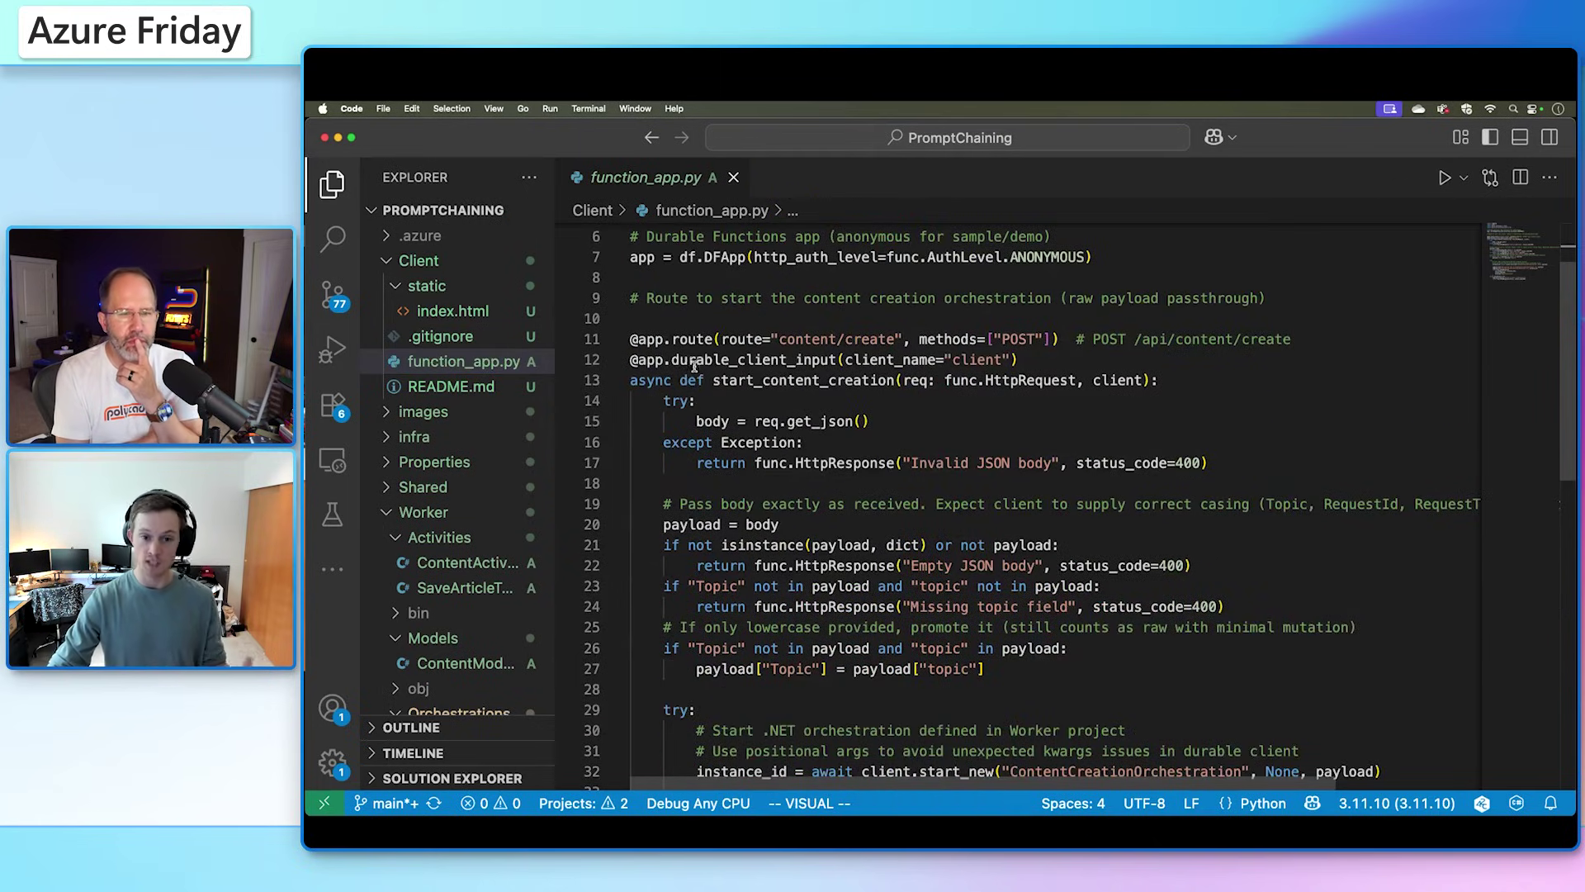
drag(1292, 339, 631, 340)
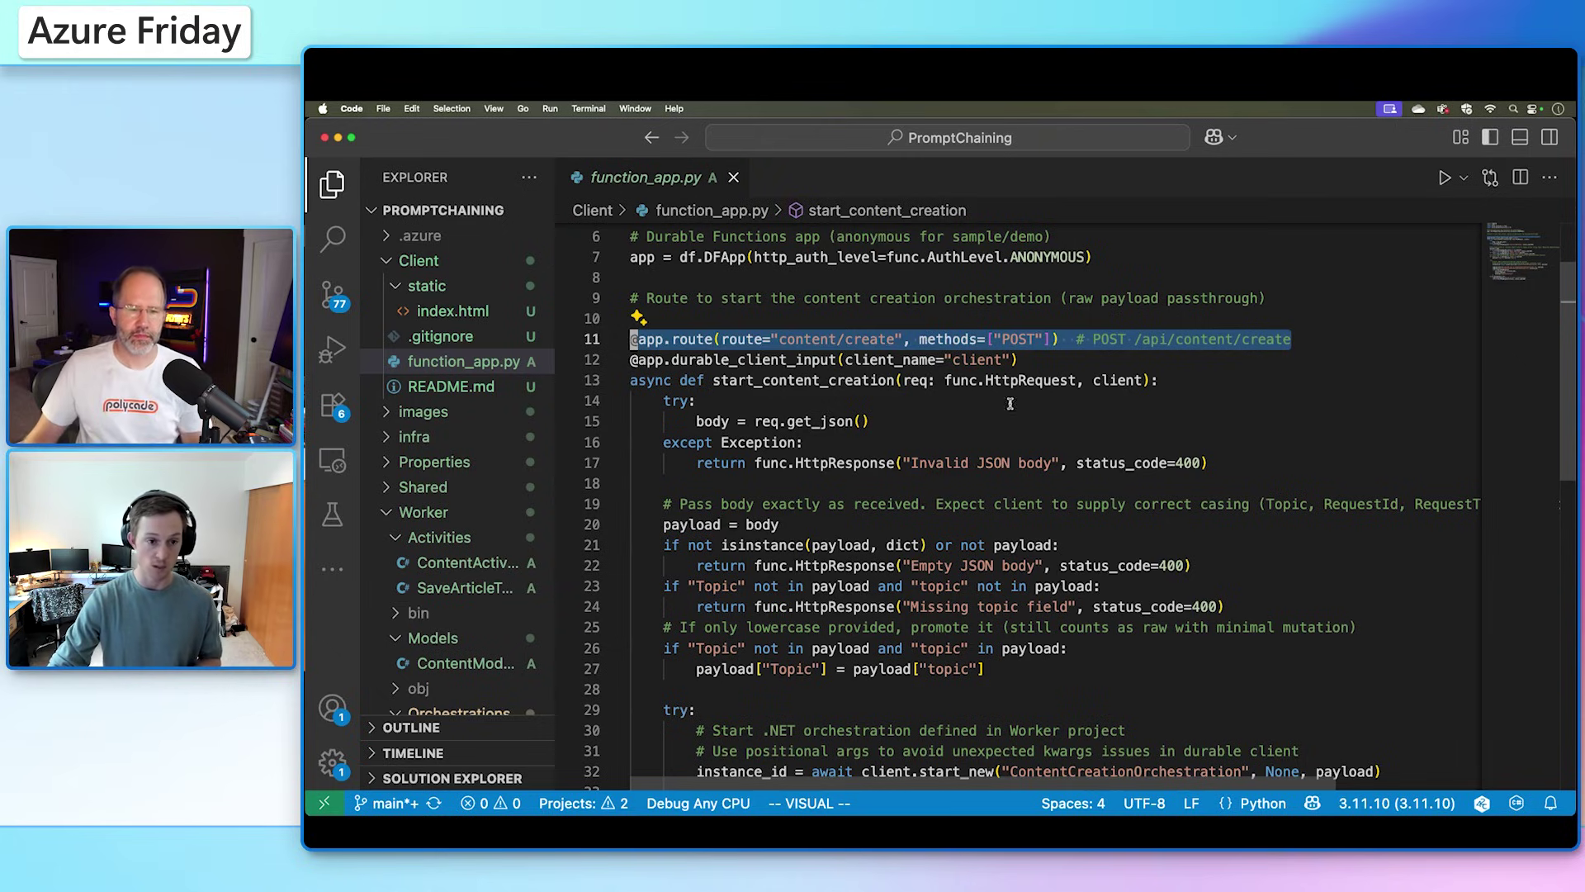
drag(1018, 359, 630, 359)
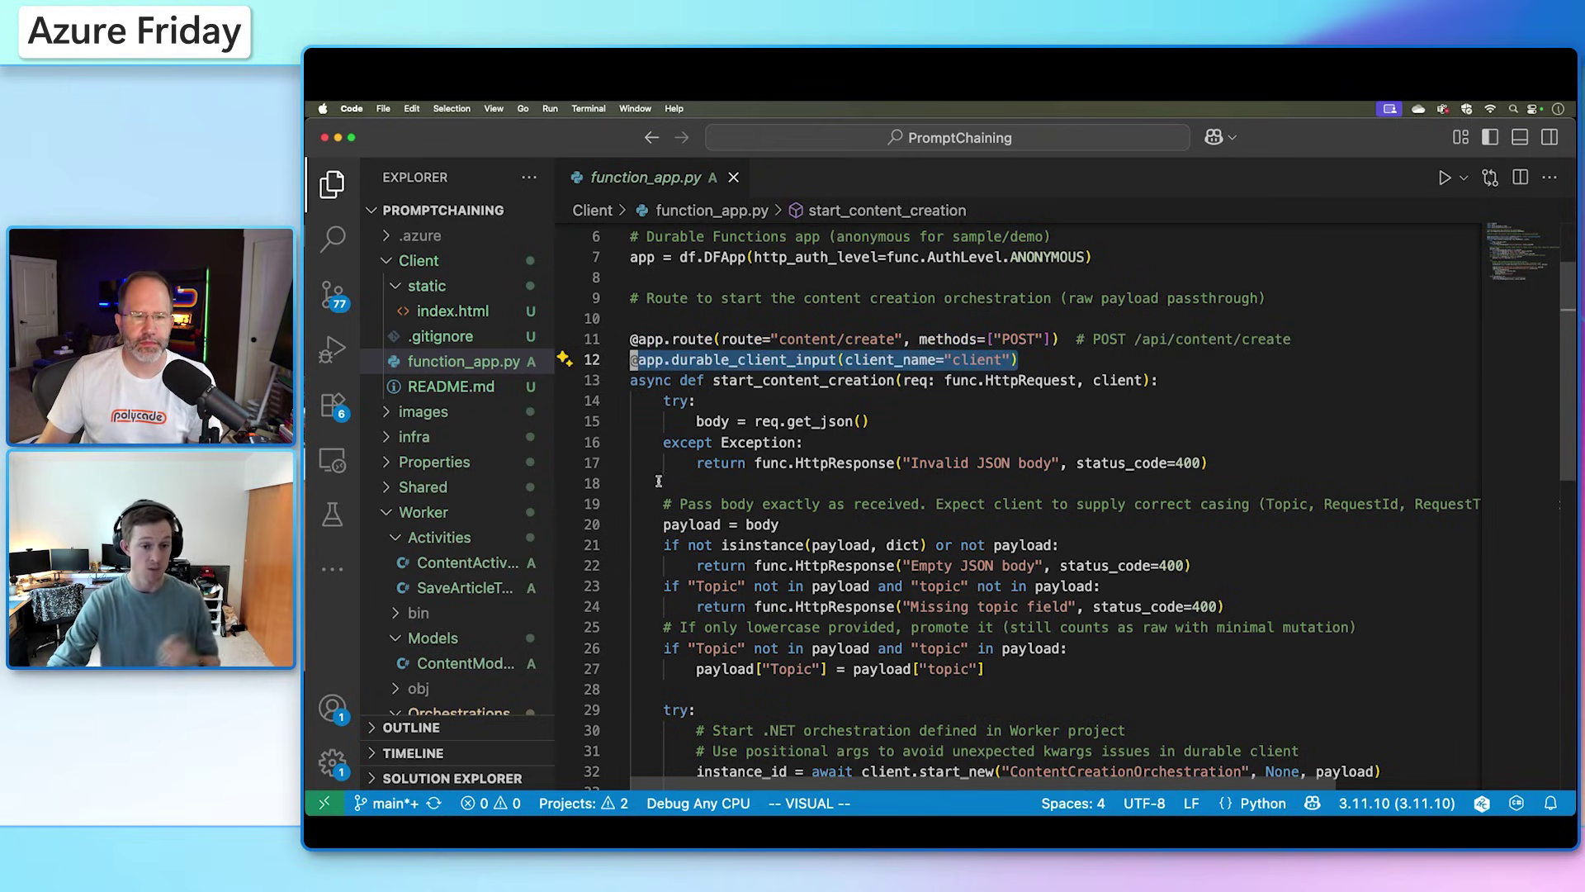
scroll(742, 631, down, 3)
scroll(741, 632, down, 3)
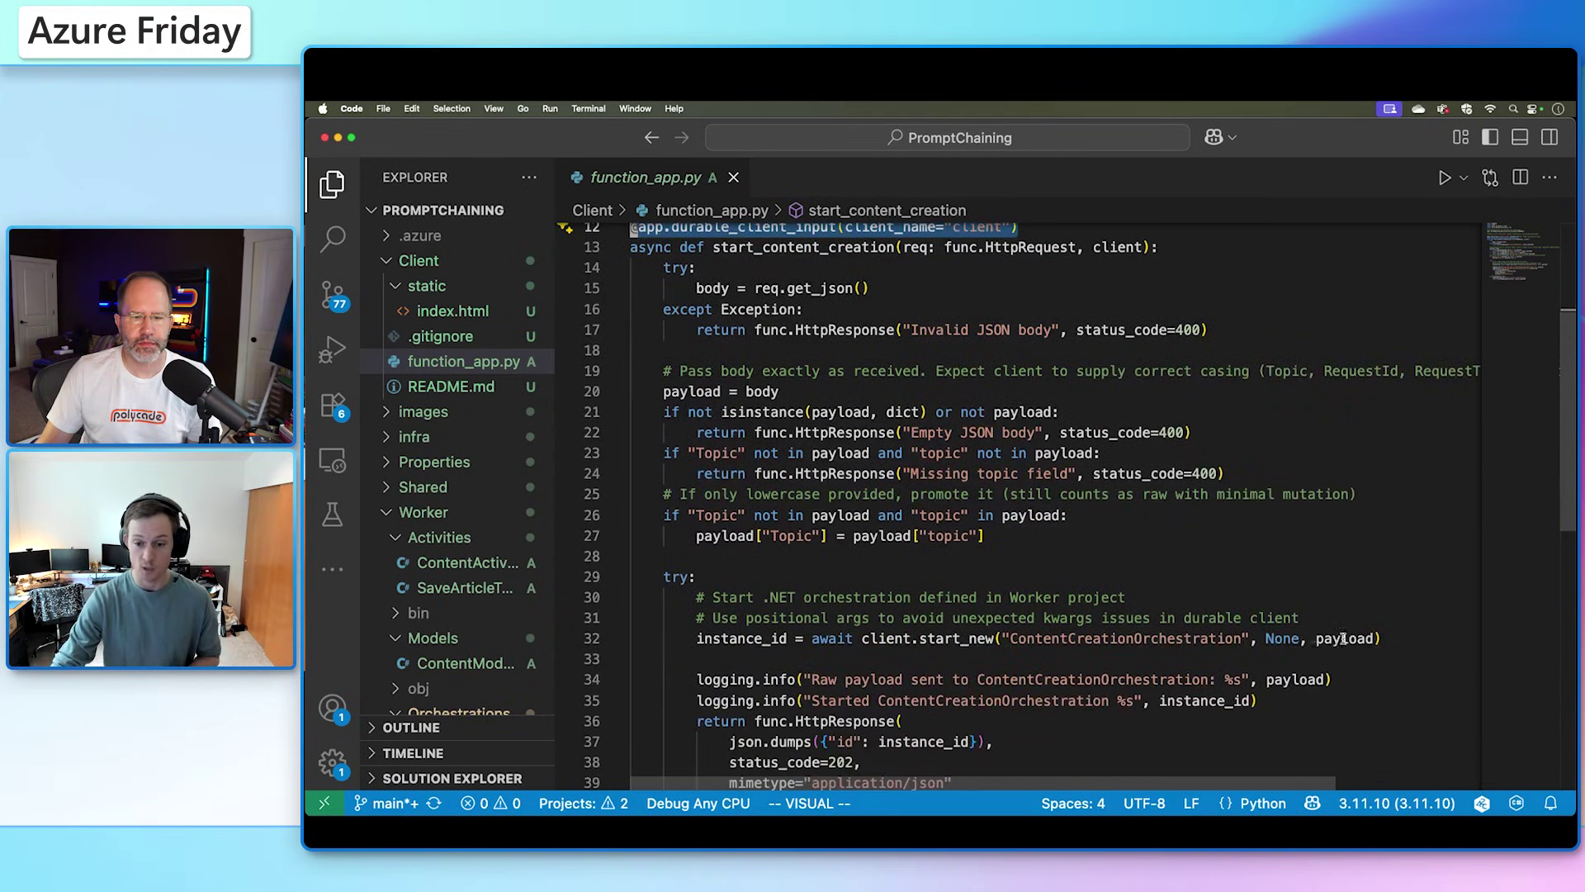
mouse_move(1382, 638)
mouse_down()
mouse_move(599, 624)
mouse_move(581, 654)
mouse_up()
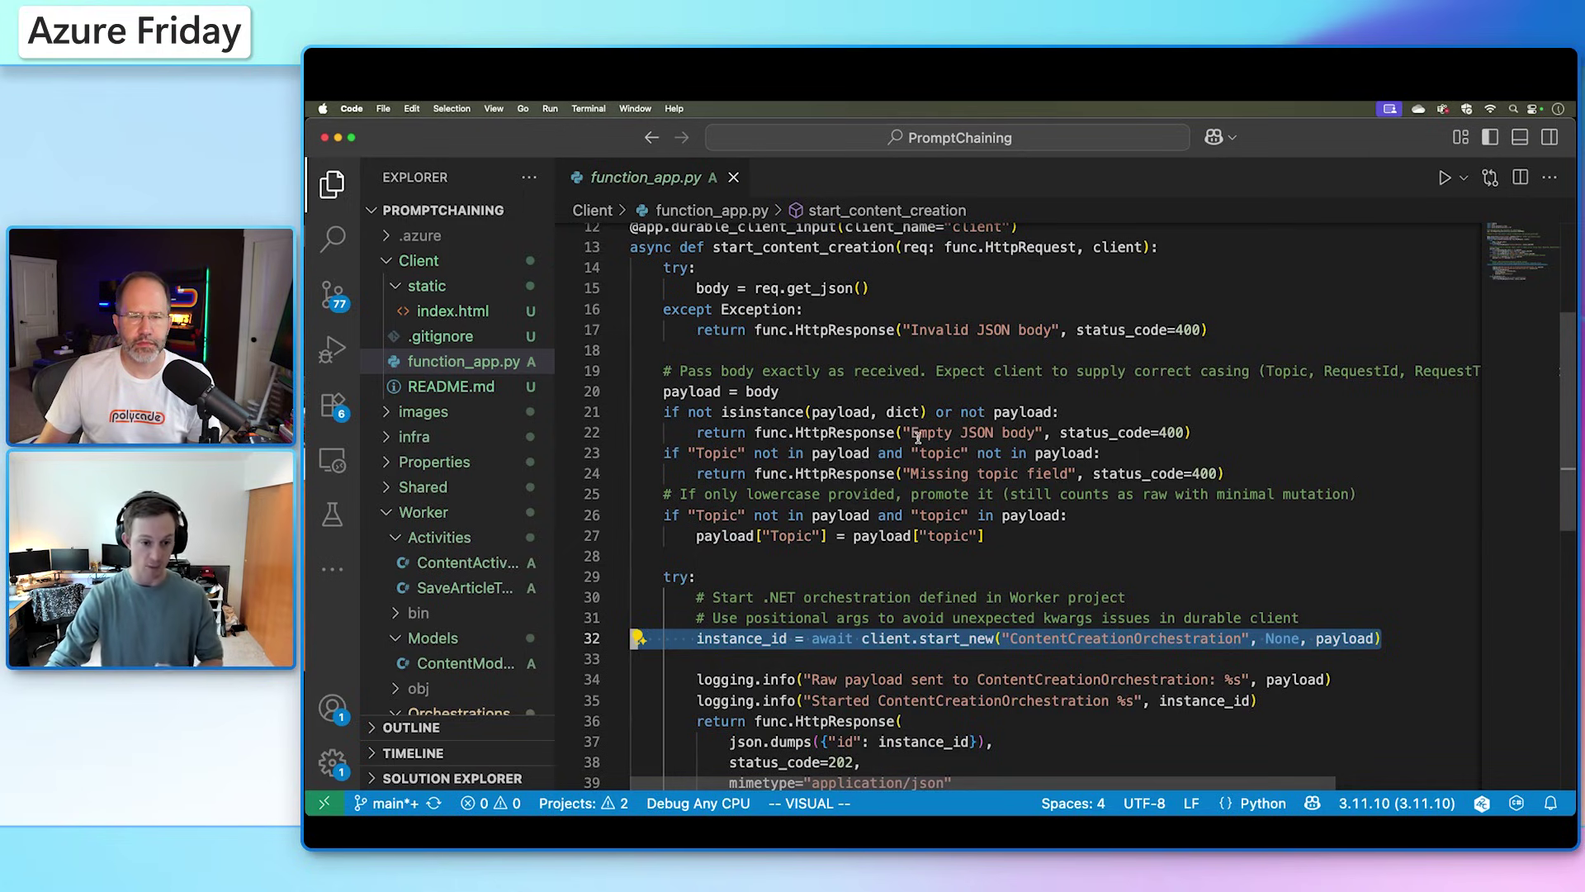
scroll(447, 581, down, 1)
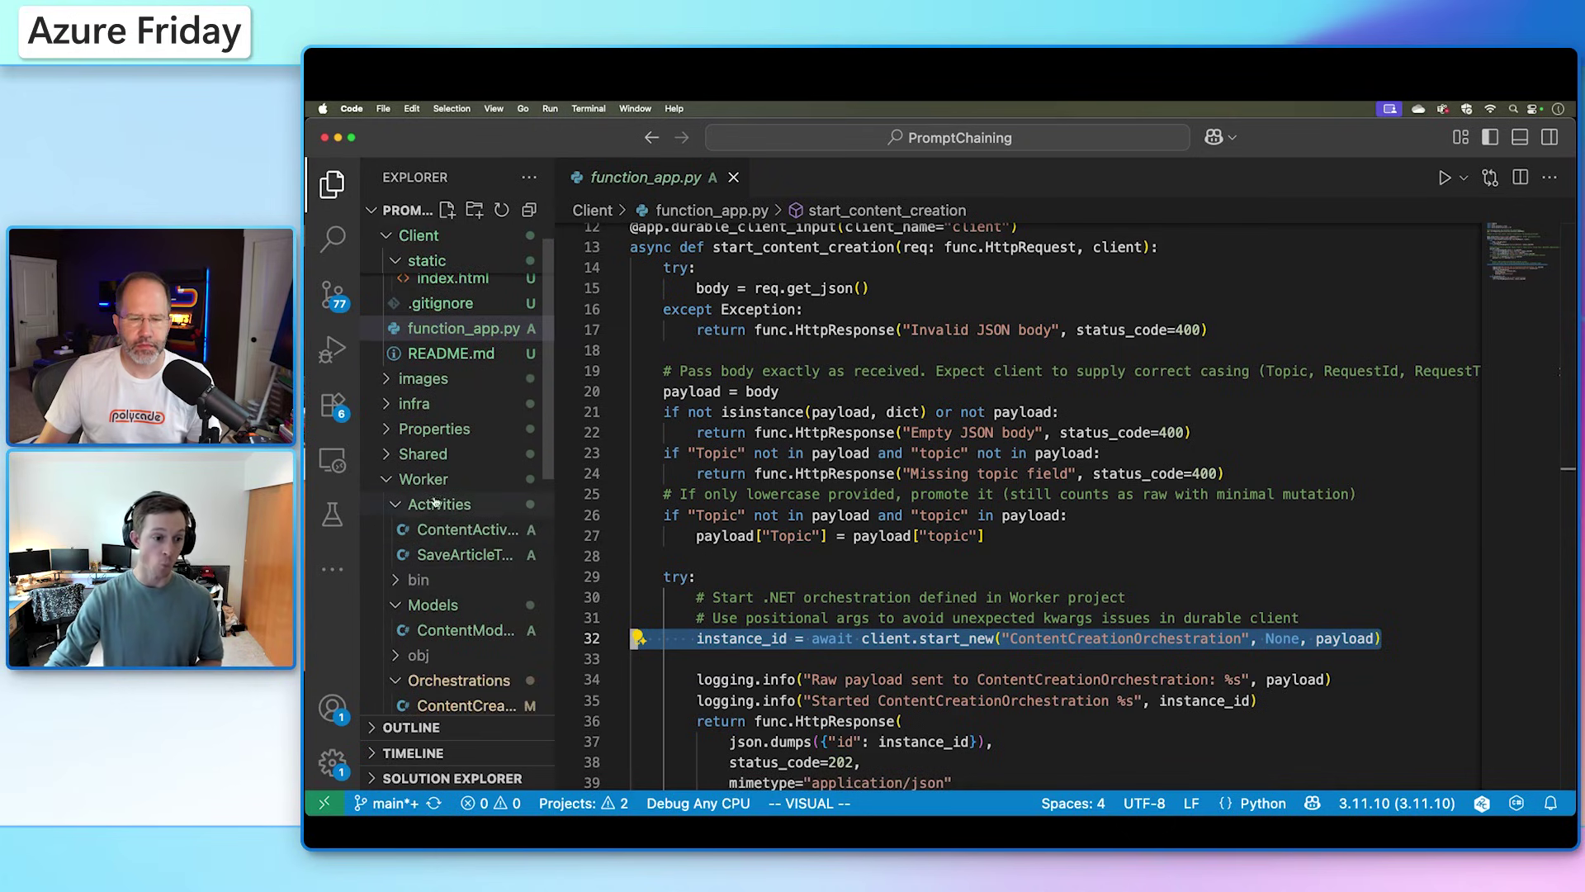
scroll(462, 669, down, 3)
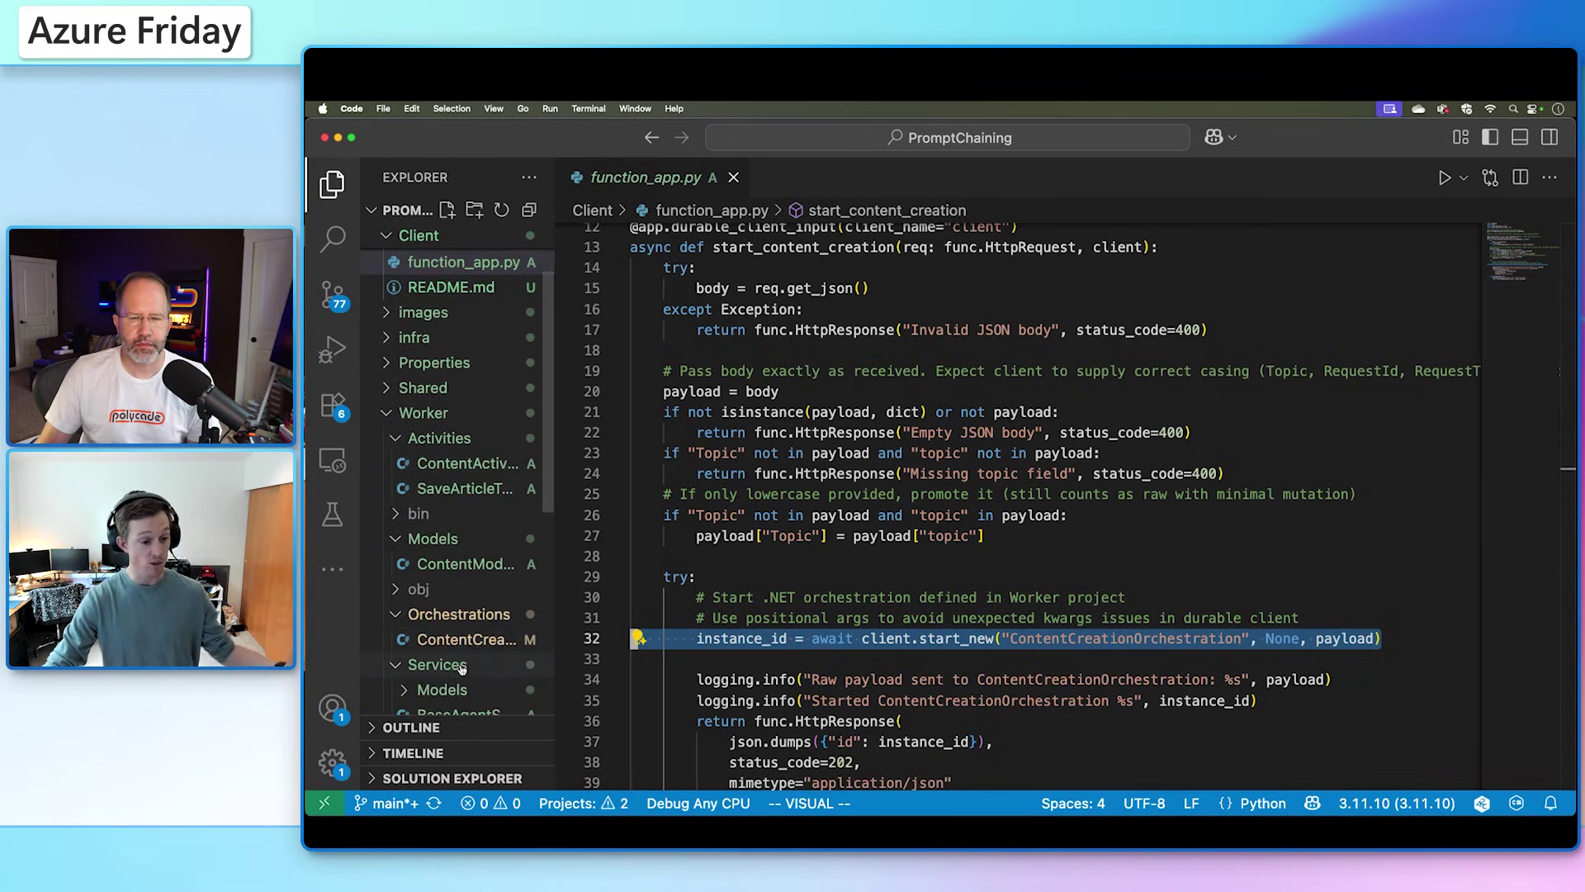
click(465, 639)
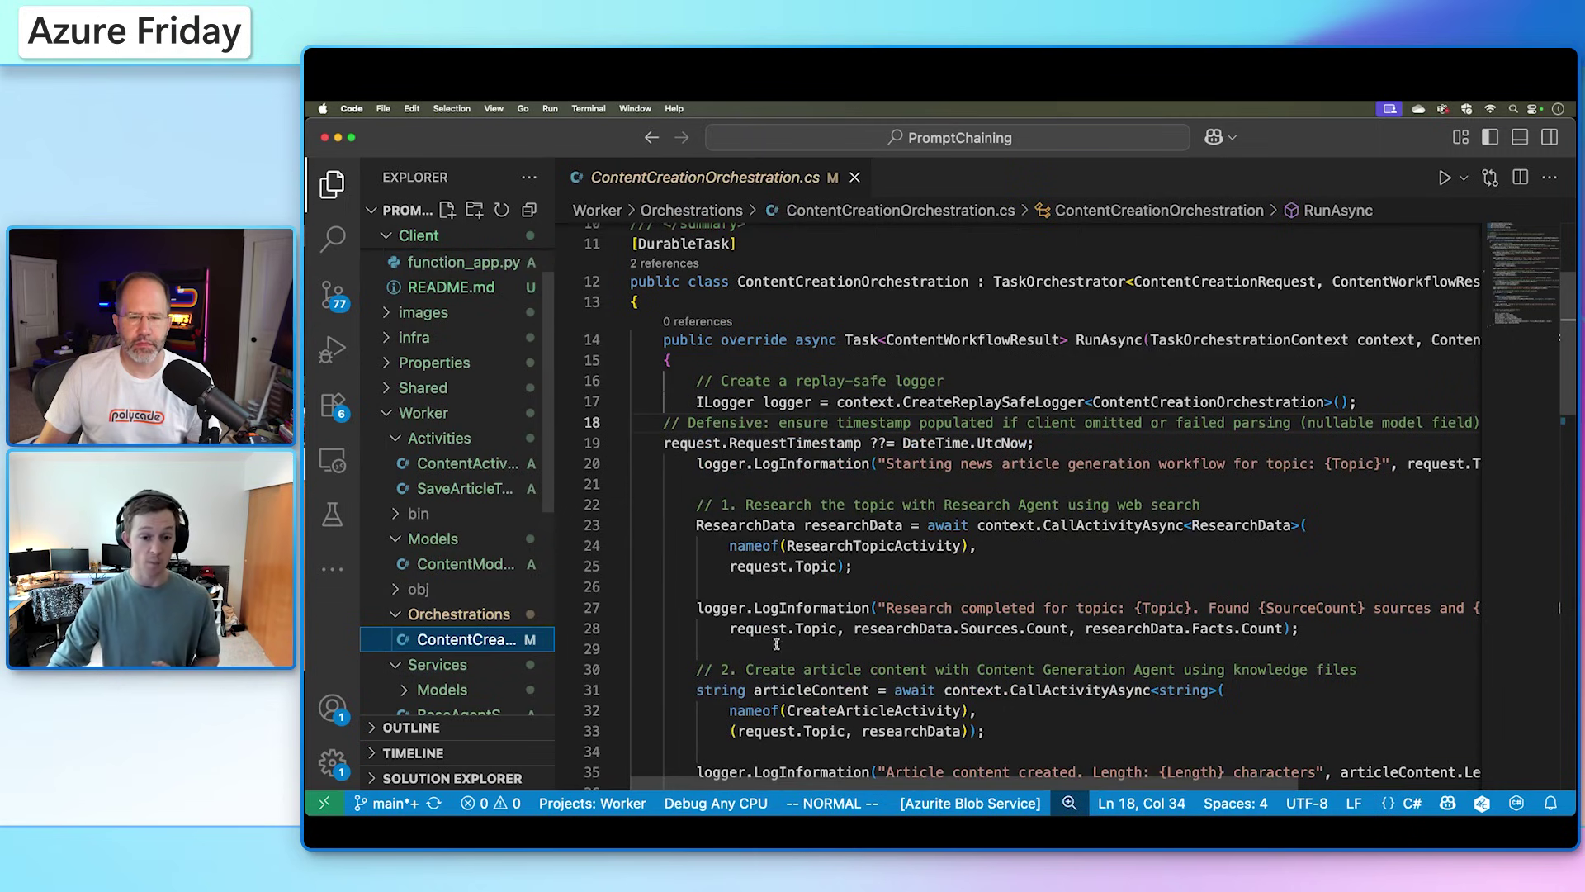
scroll(784, 657, down, 2)
scroll(783, 653, down, 1)
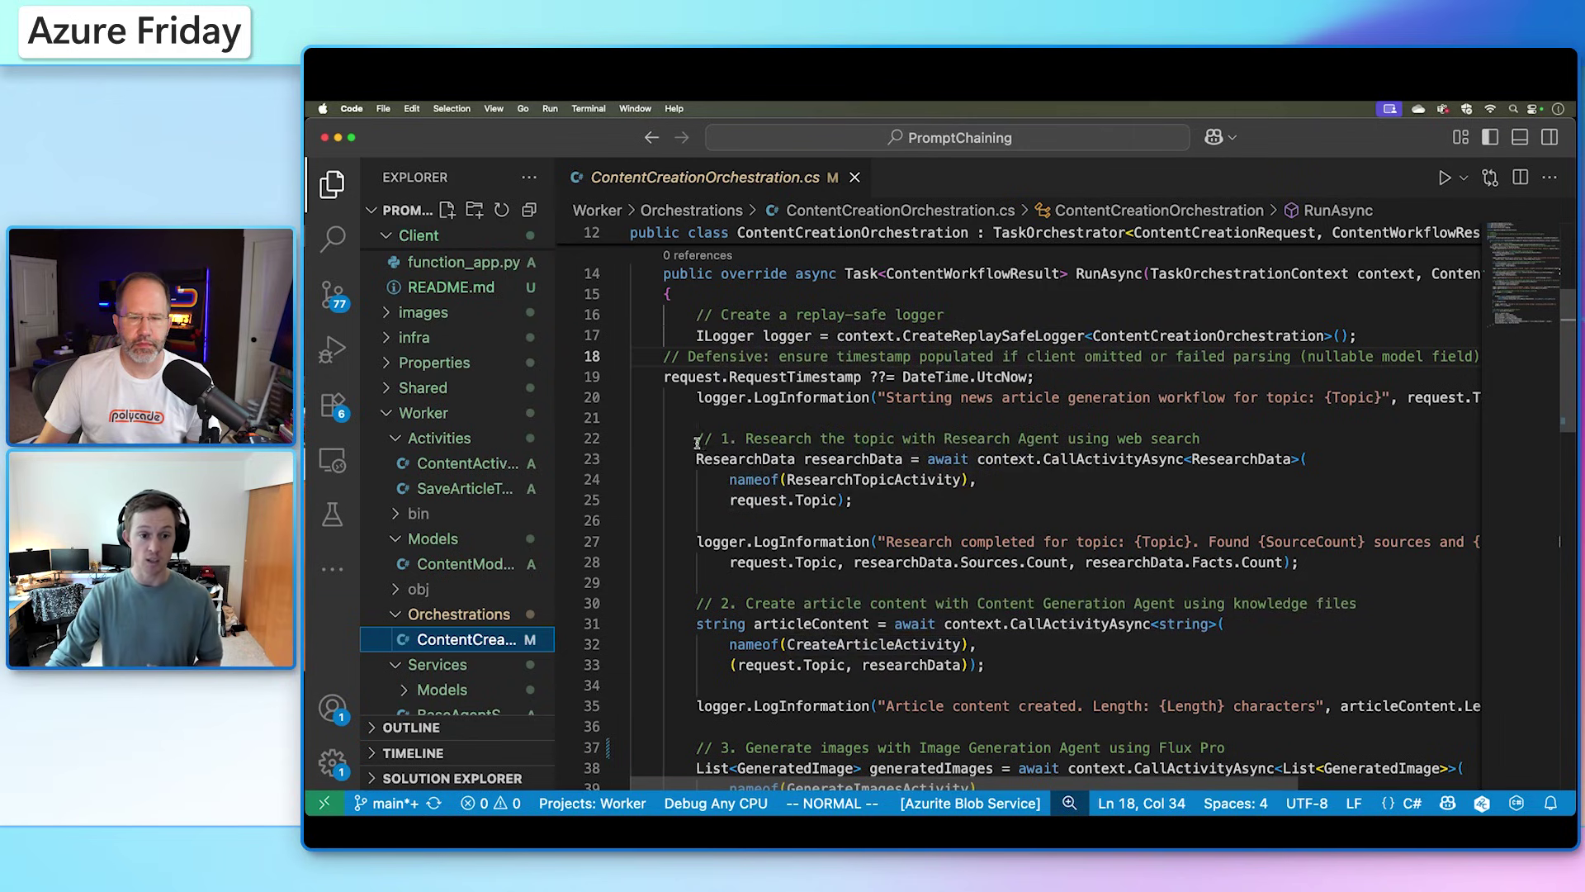
Highlight the orchestration's research-topic step, then return to the architecture slide in Chrome
drag(696, 439, 1045, 497)
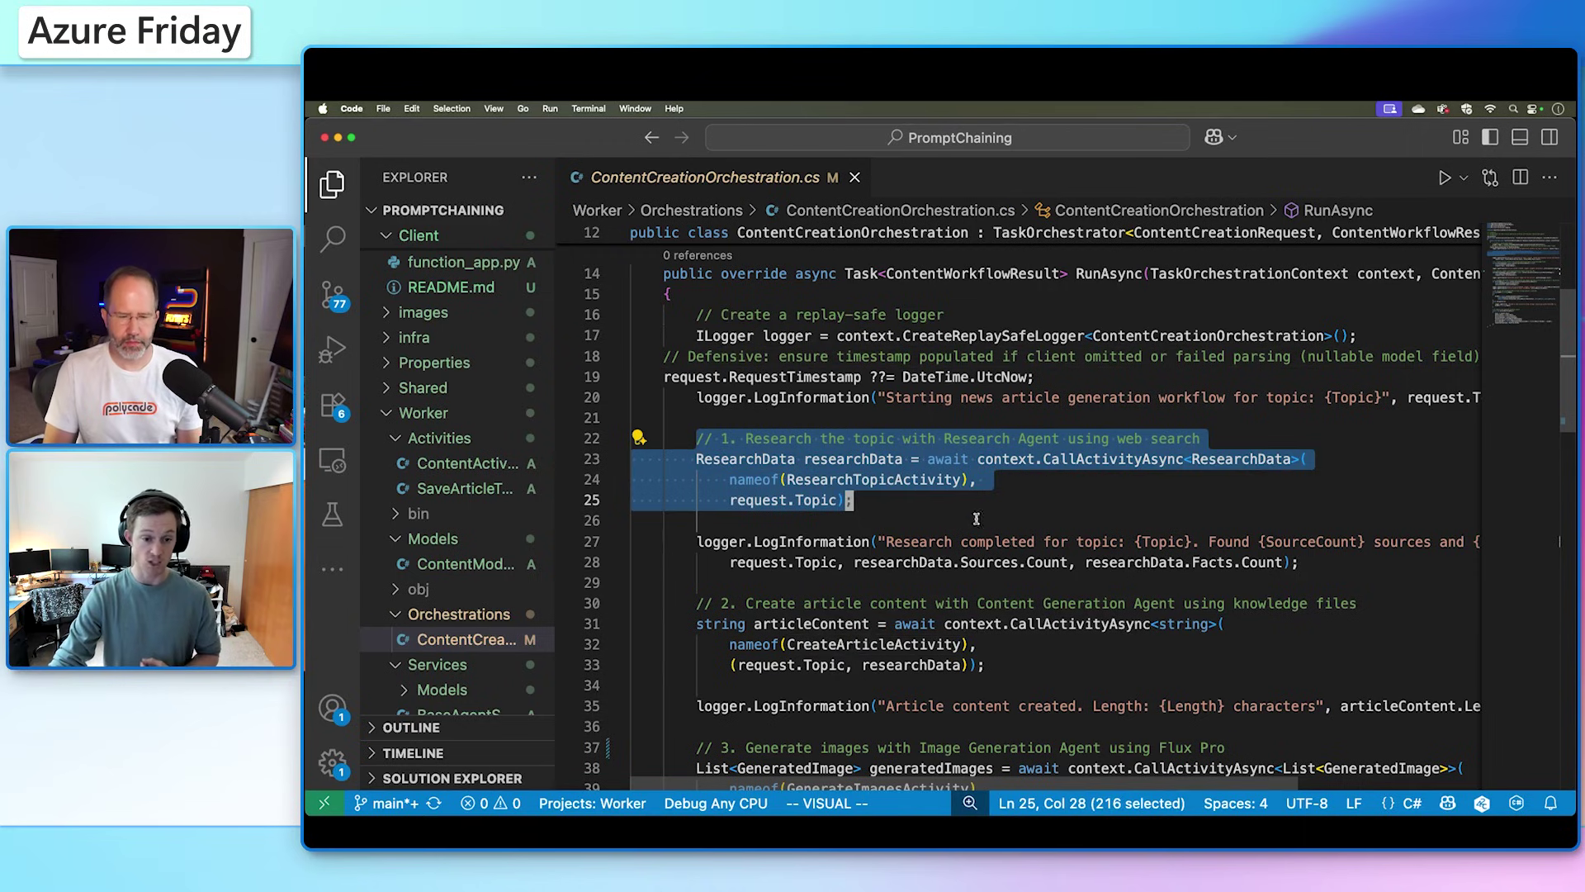
drag(709, 603, 978, 692)
scroll(980, 691, down, 1)
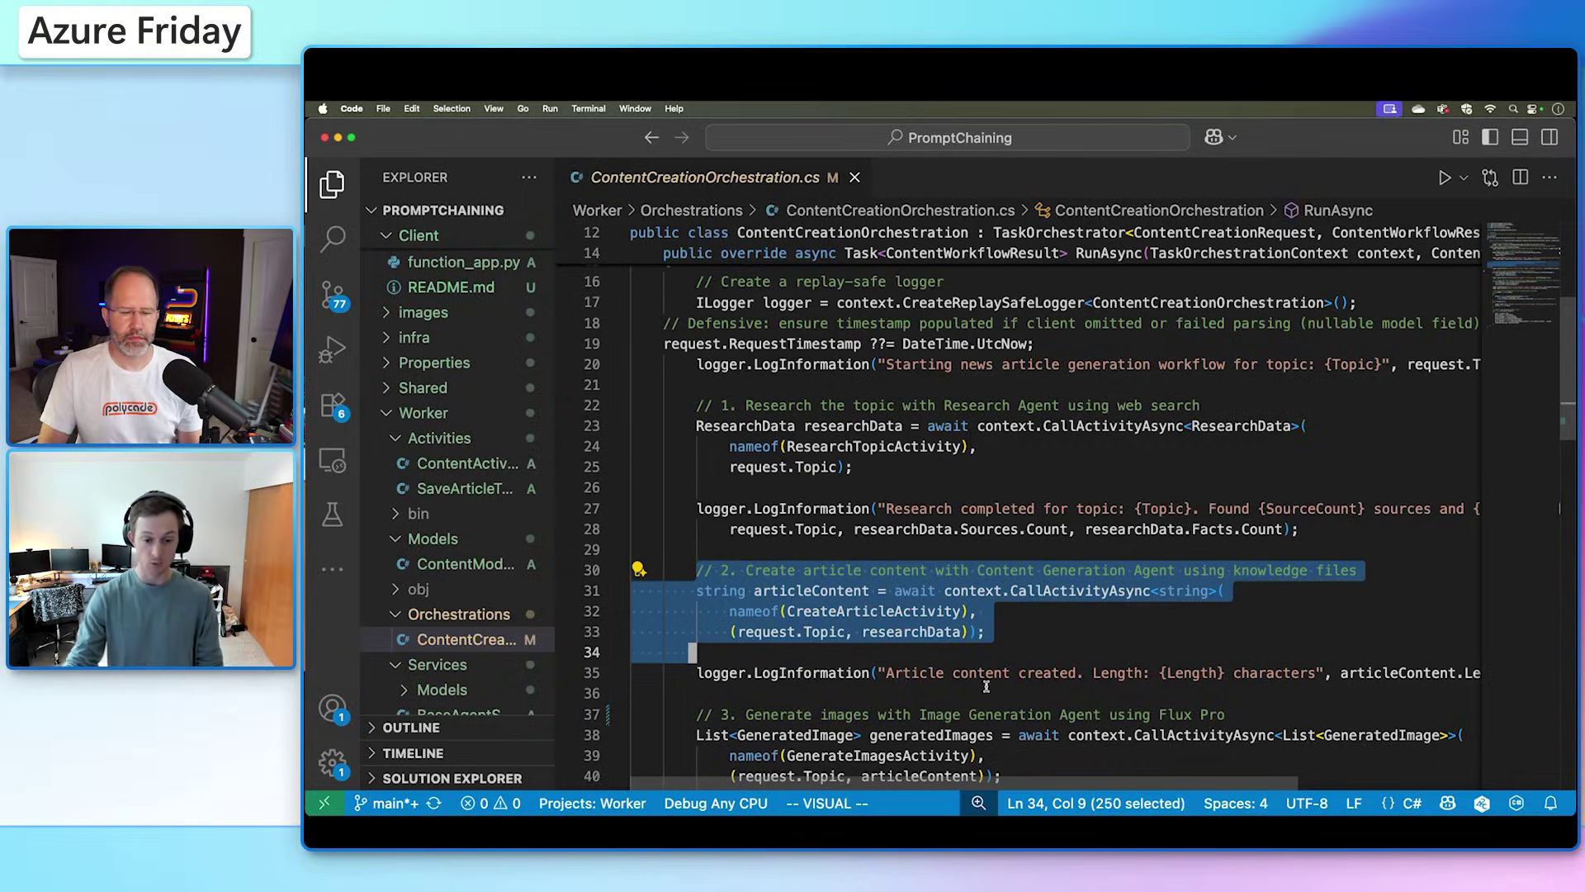
key(super+Tab)
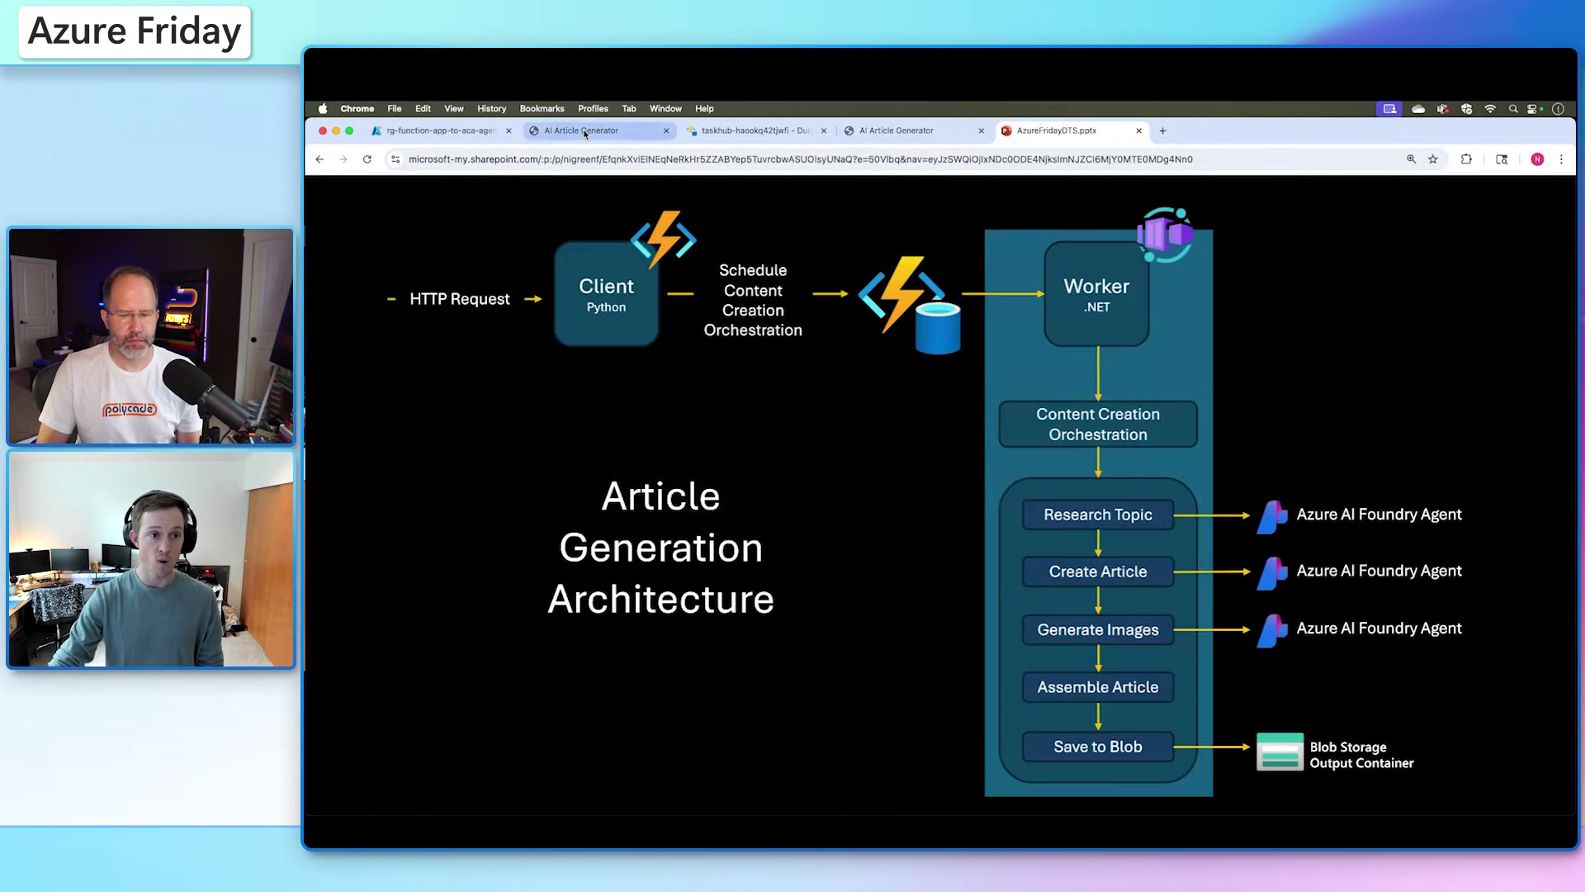
Generate an Azure Functions article in AI Article Generator and bring up the scheduler dashboard
click(585, 133)
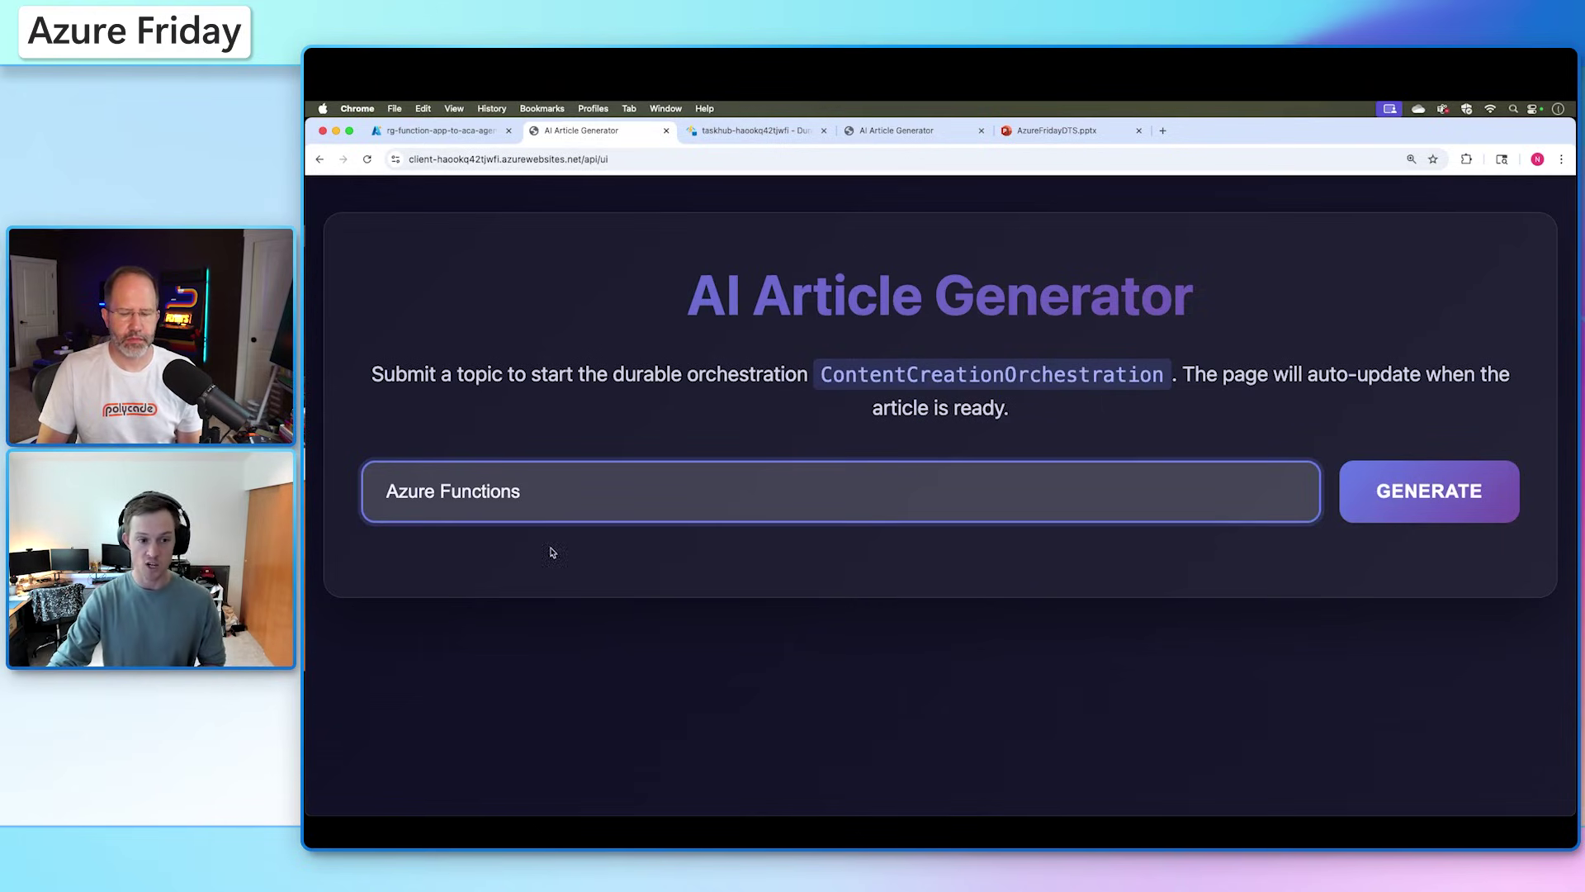
click(1359, 512)
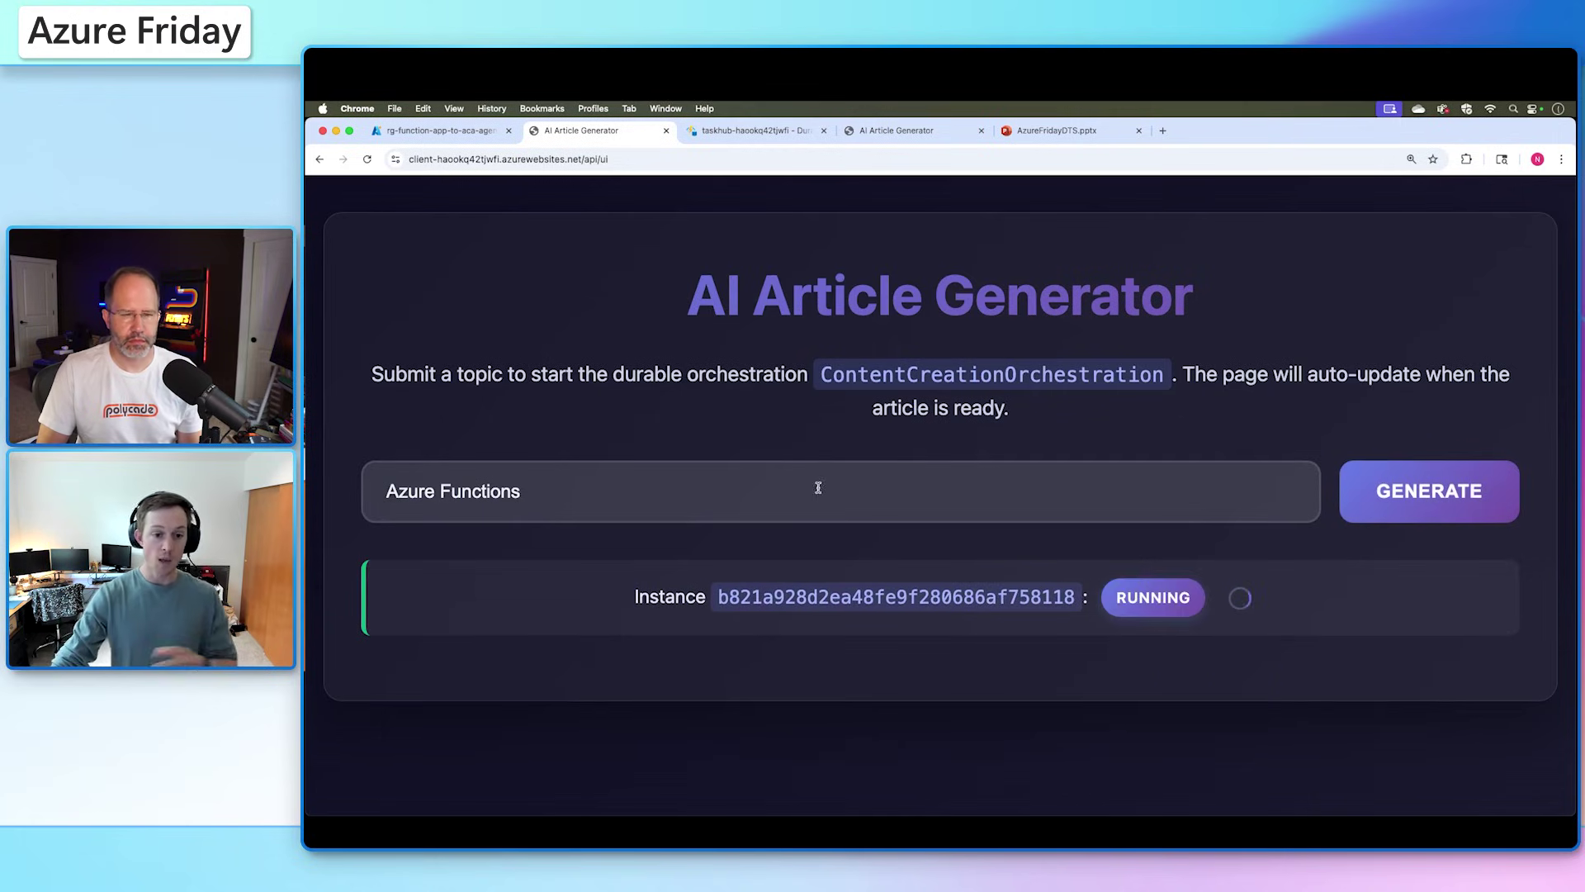
click(752, 130)
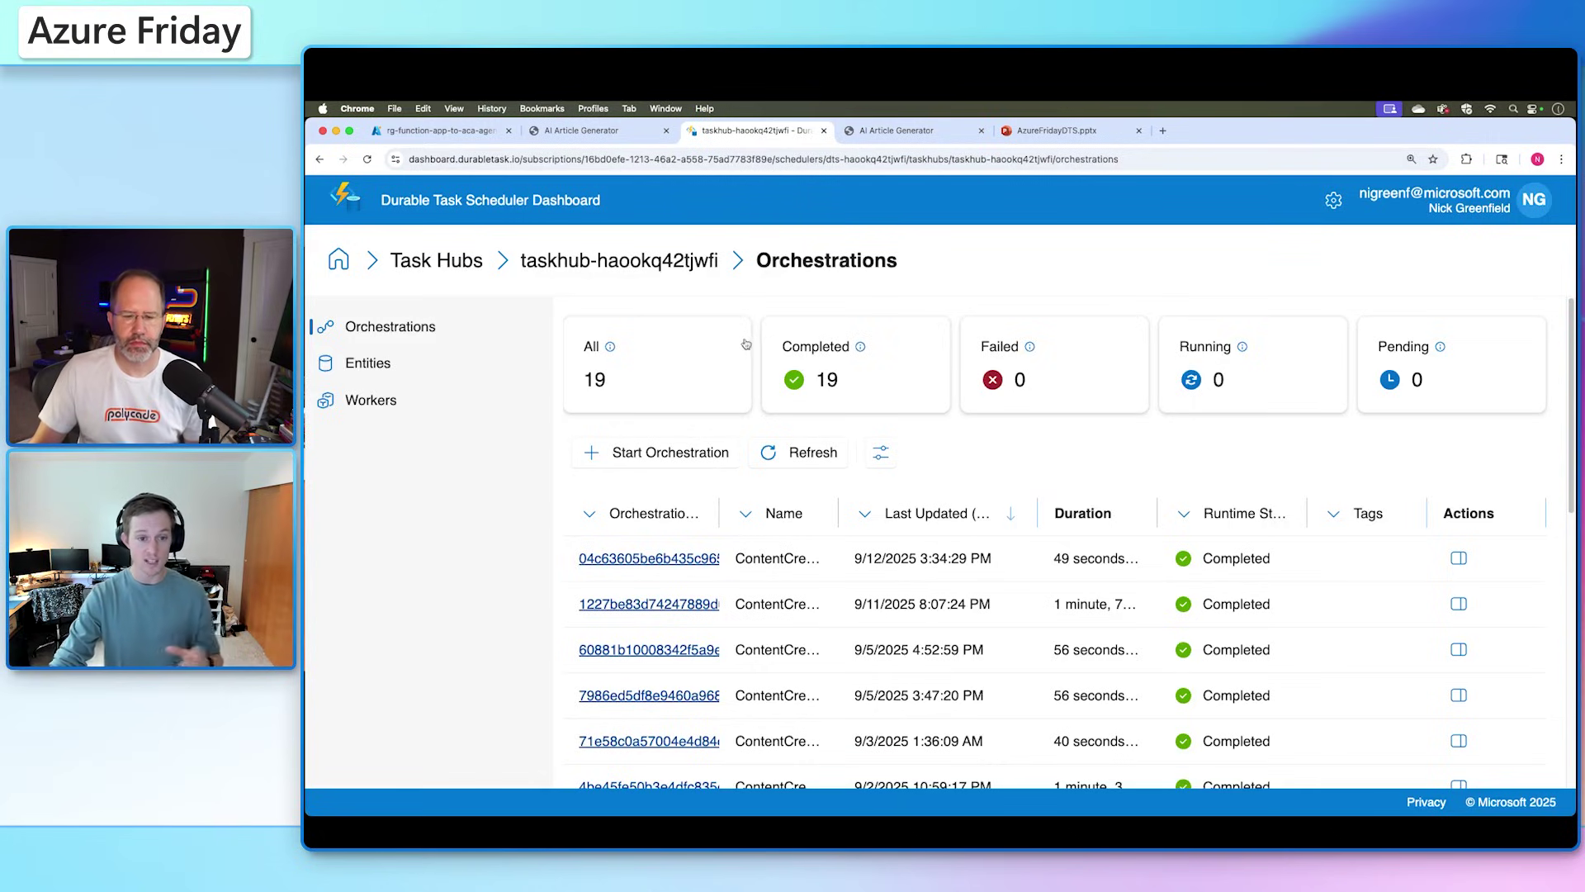
click(793, 453)
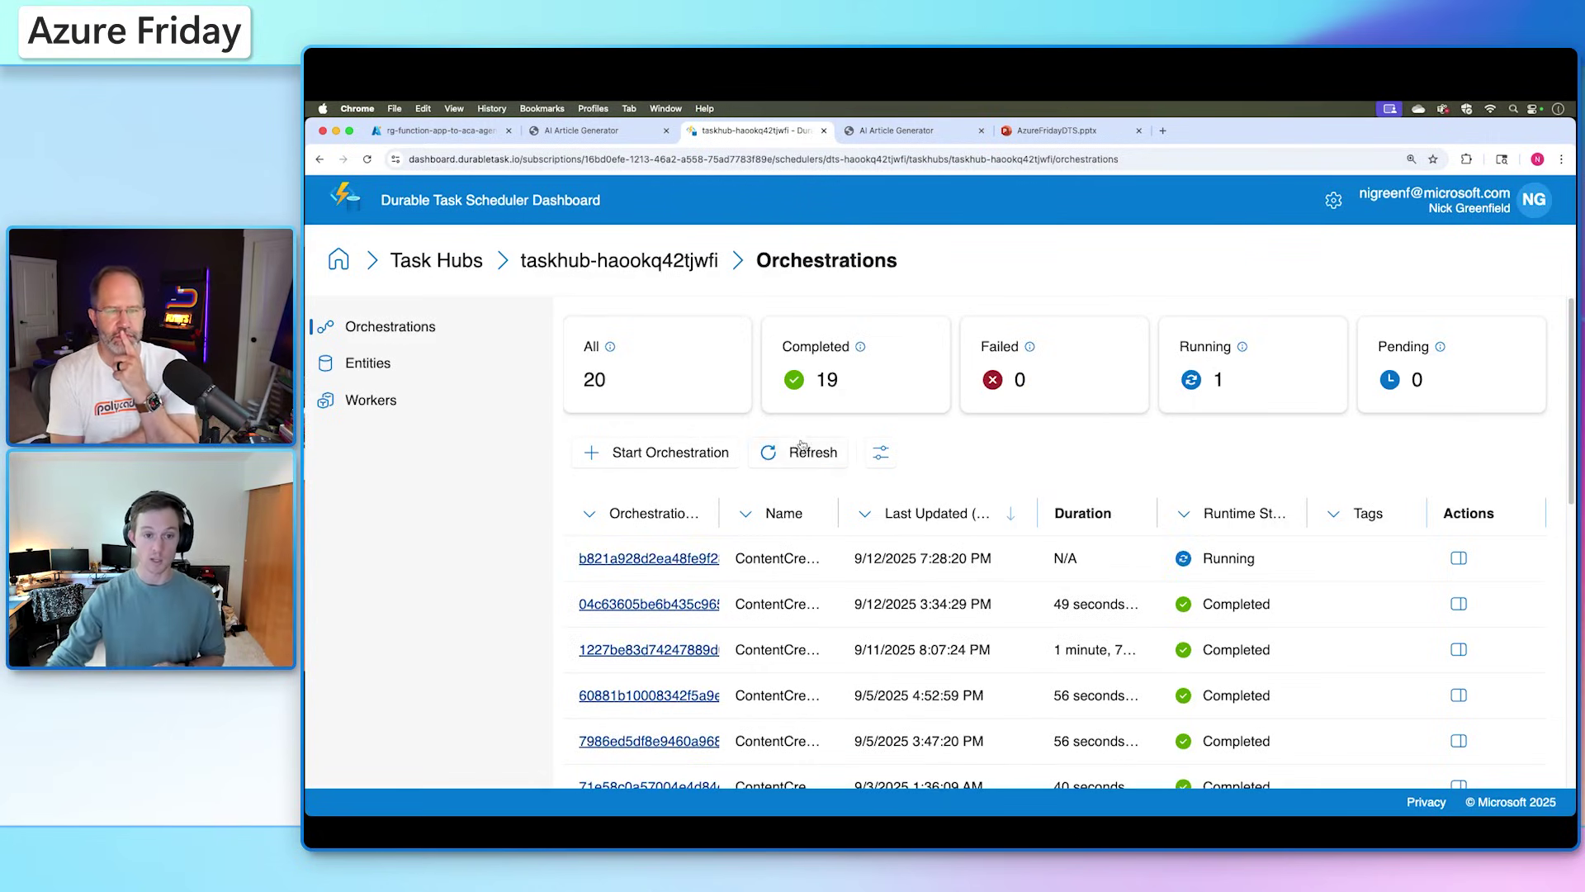
double_click(1245, 559)
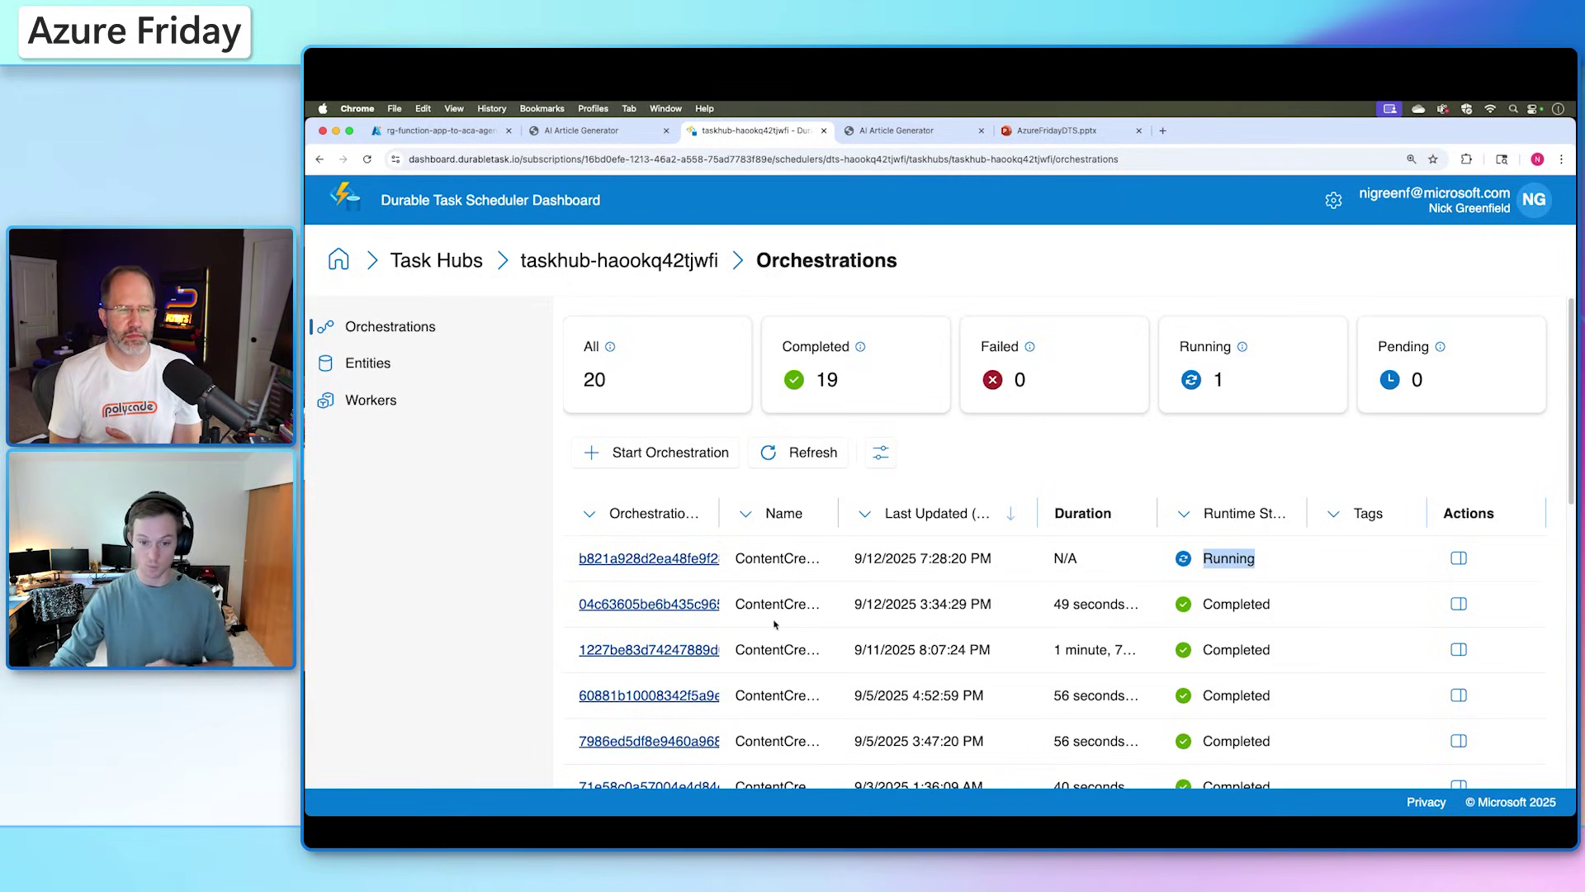
click(681, 559)
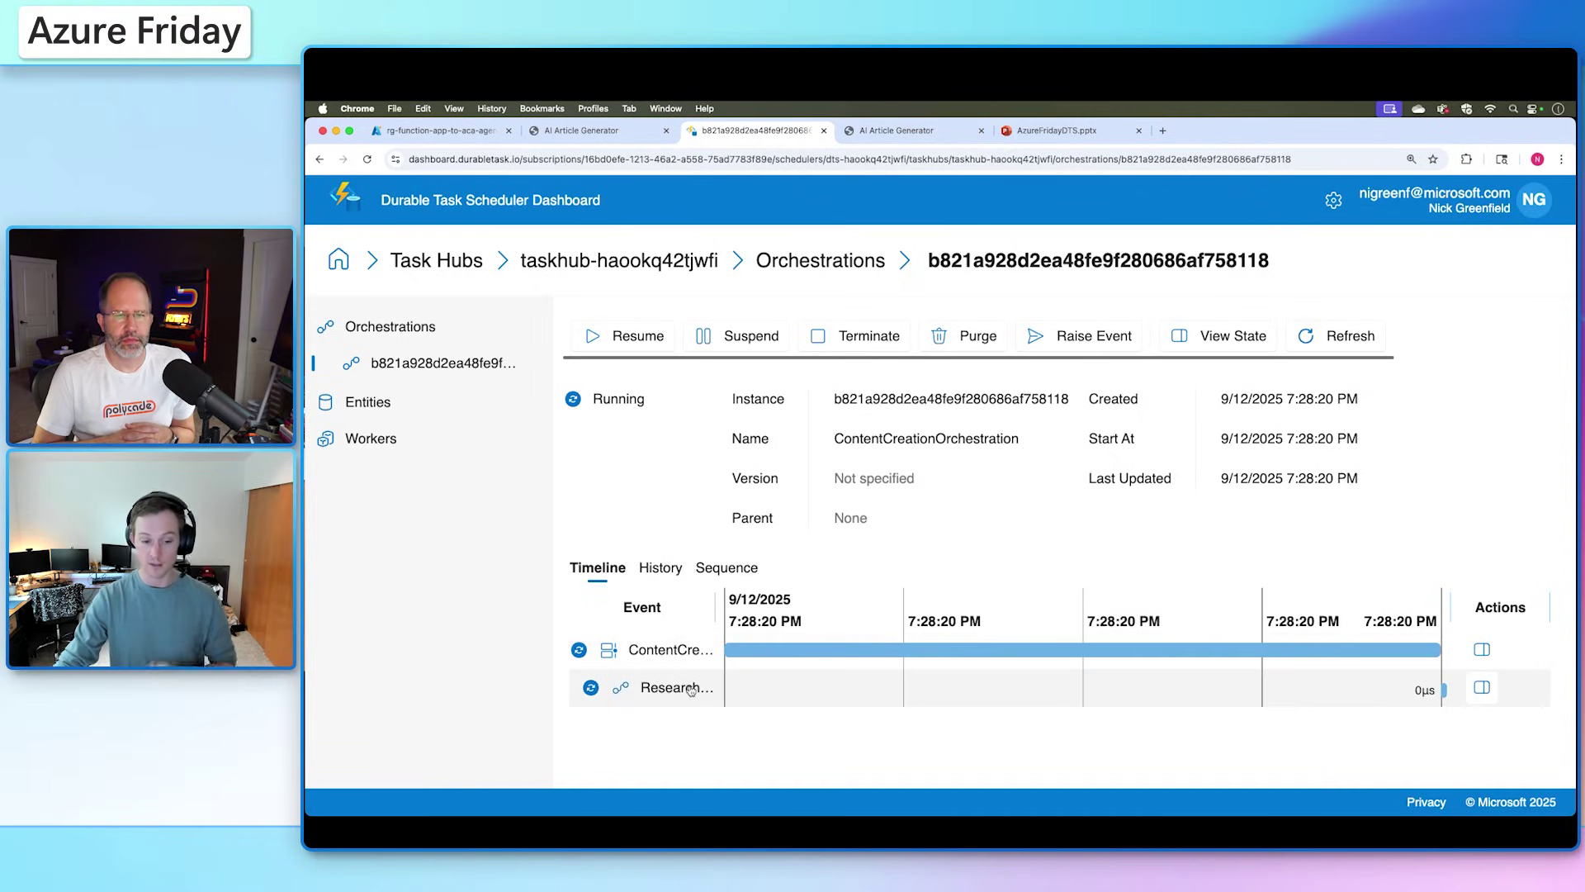
click(1481, 687)
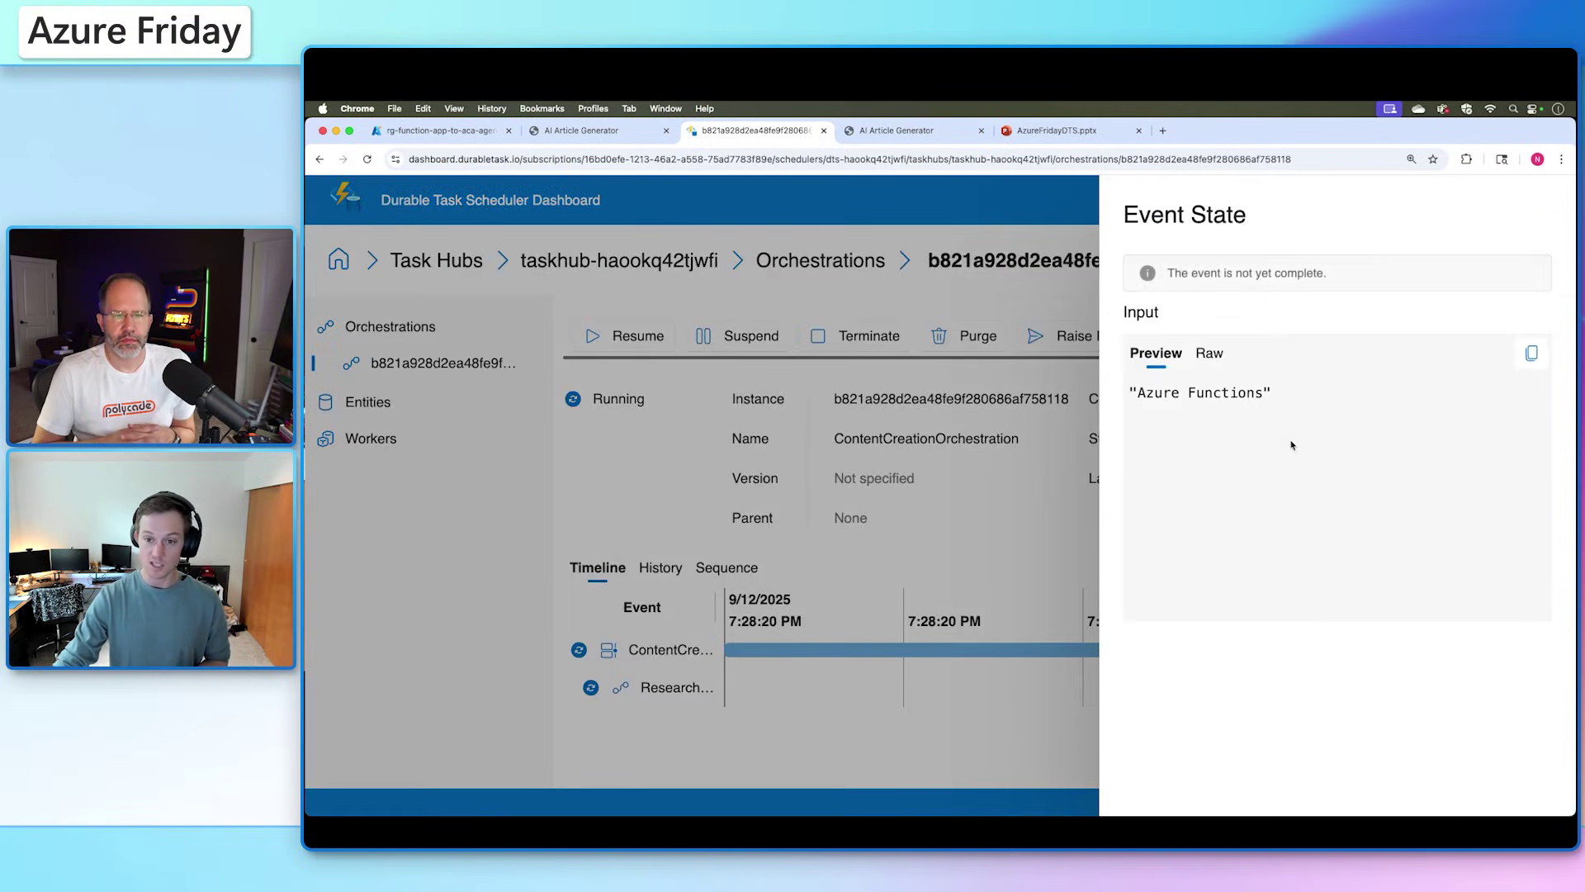
drag(1272, 394, 1131, 393)
click(967, 567)
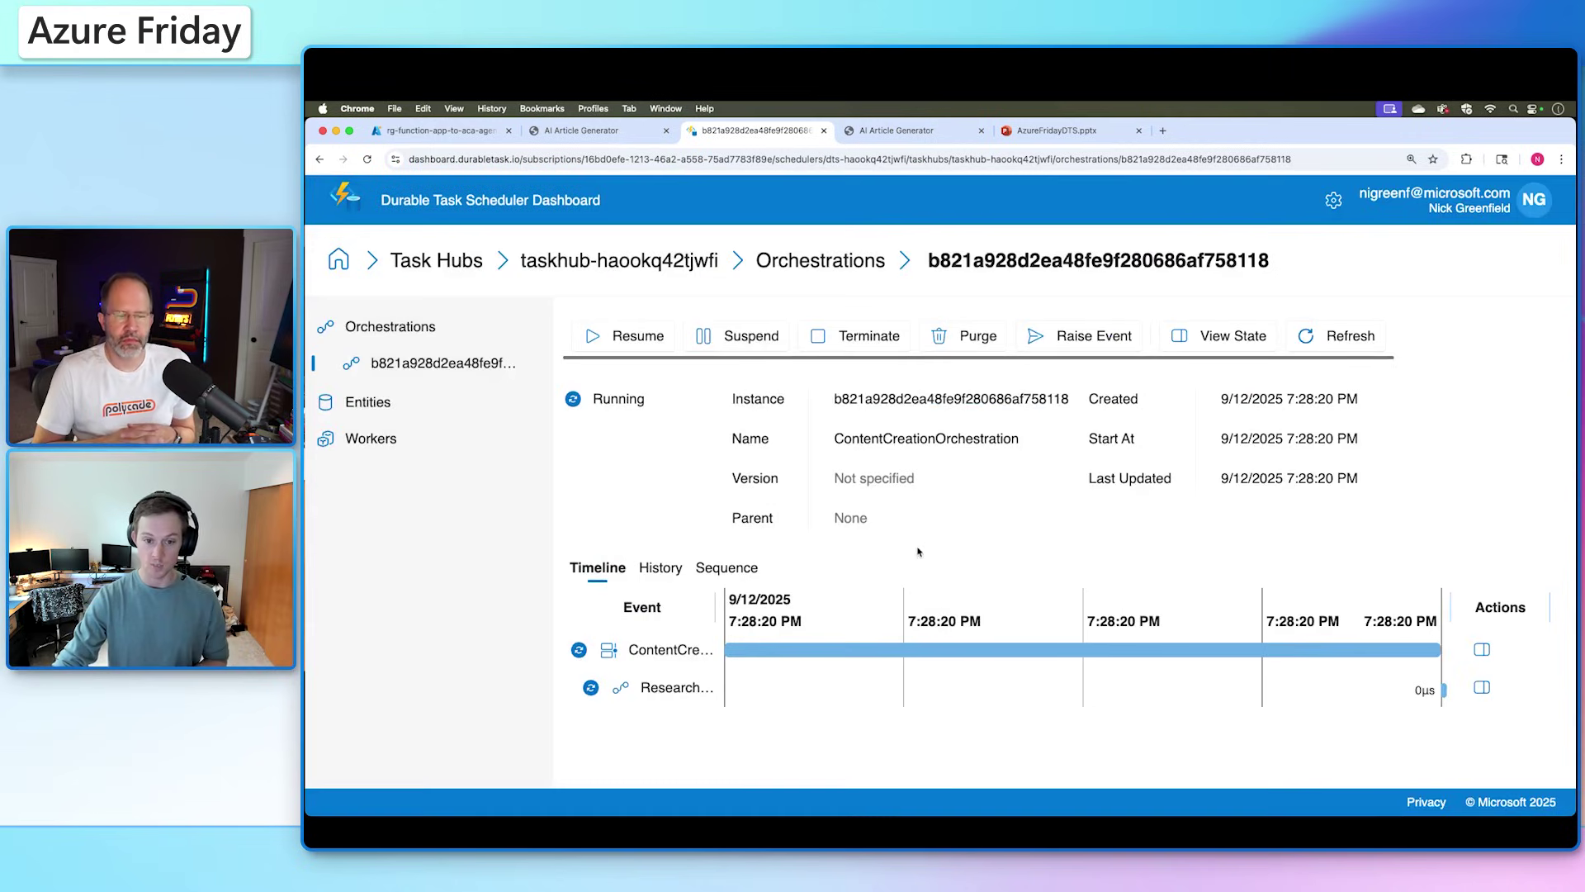
click(1359, 341)
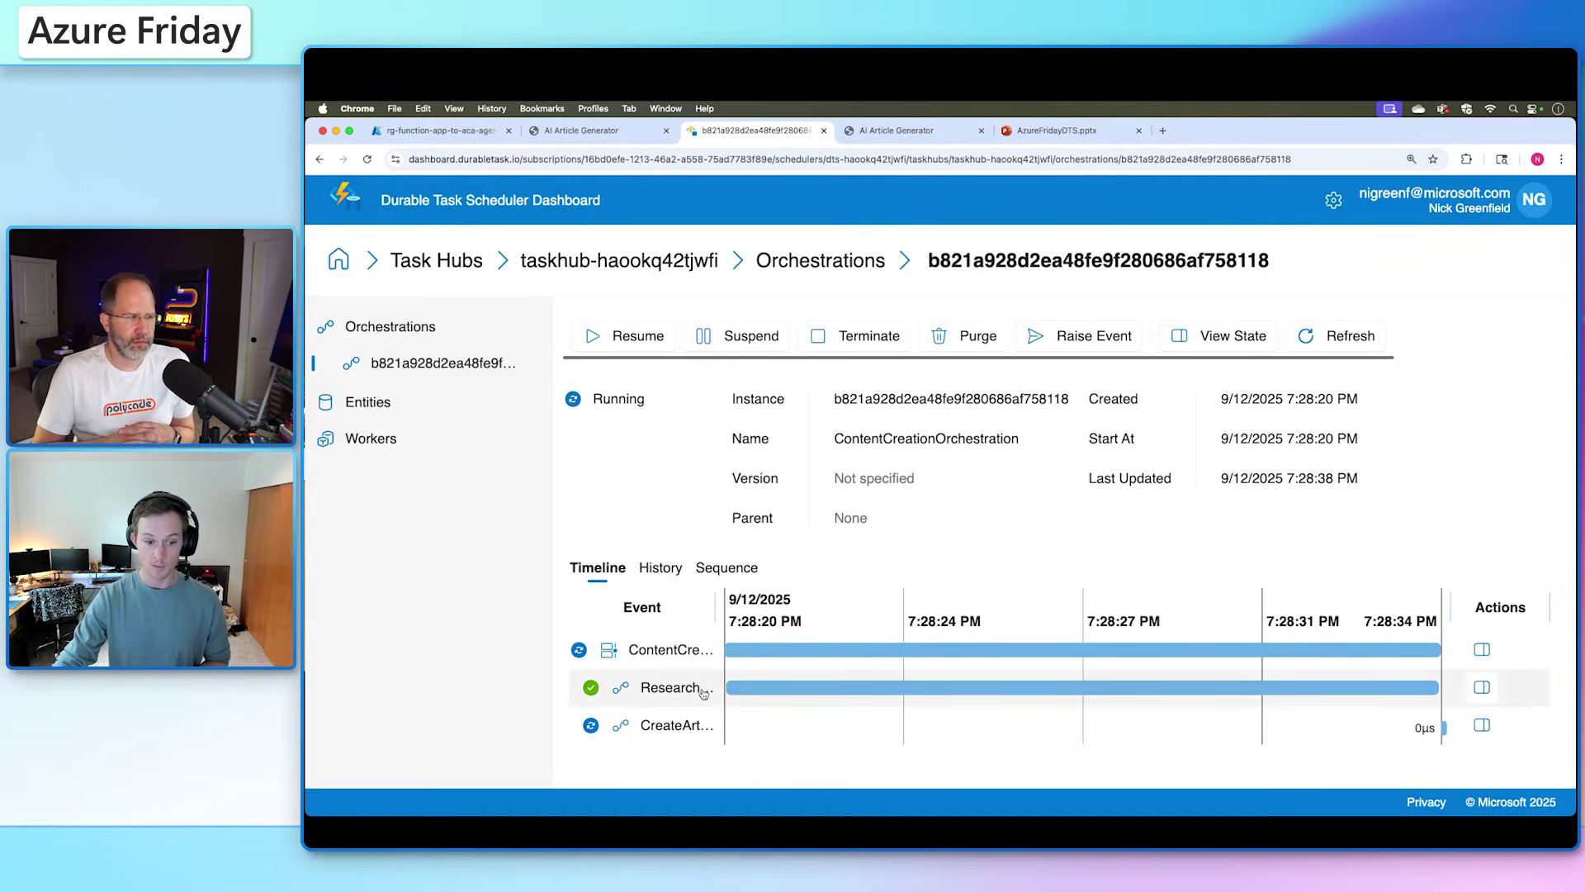
click(1482, 688)
scroll(1239, 712, down, 1)
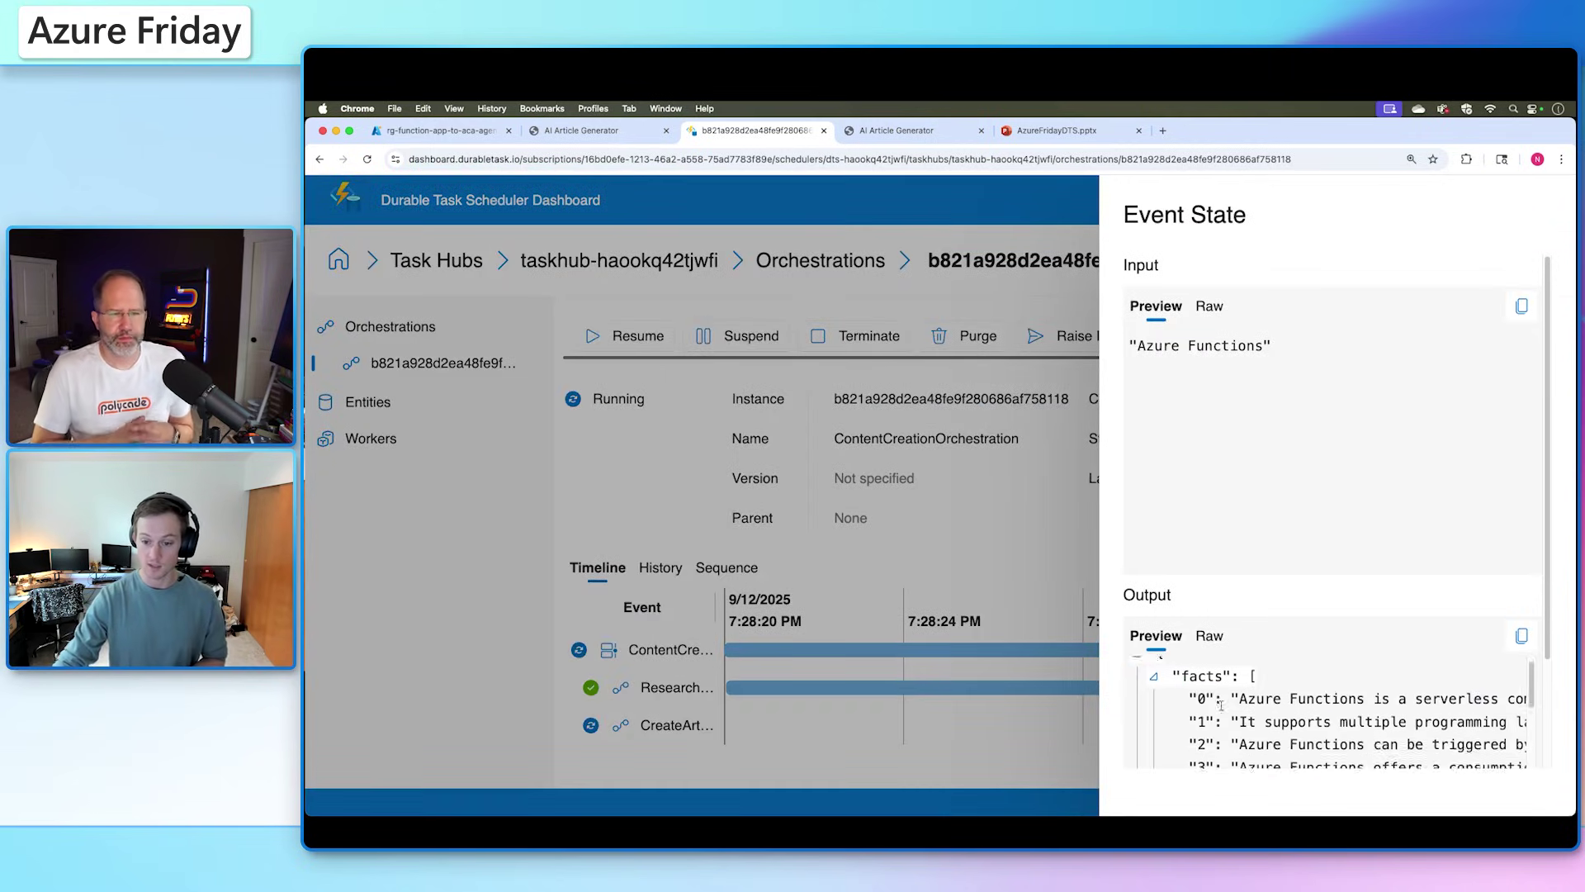
scroll(1202, 688, down, 2)
drag(1209, 685, 1293, 739)
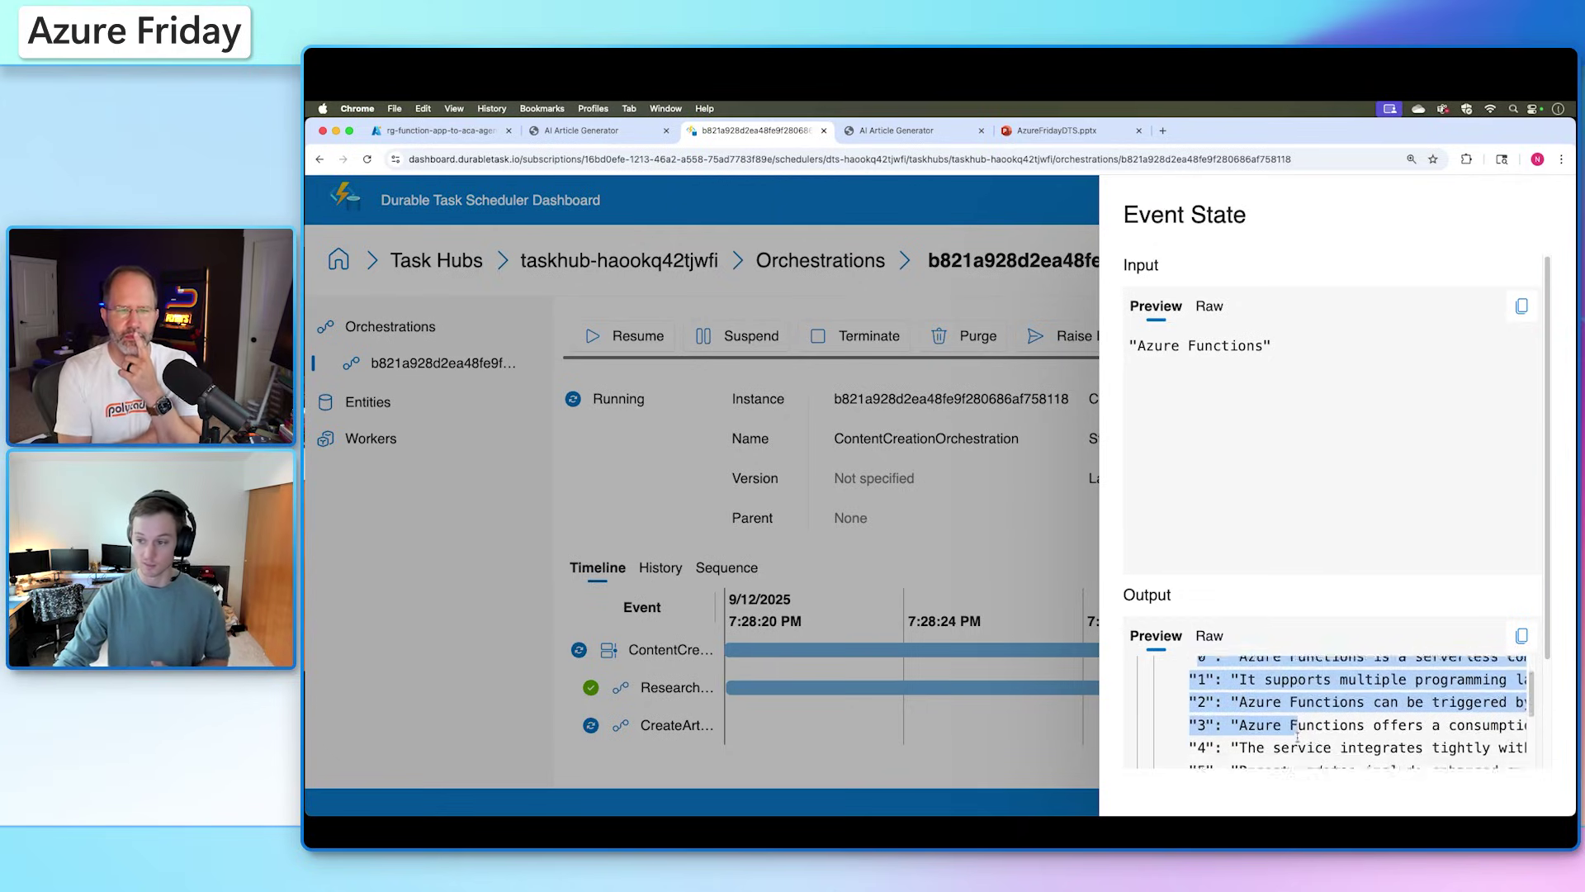
scroll(1302, 739, down, 3)
scroll(1301, 739, down, 3)
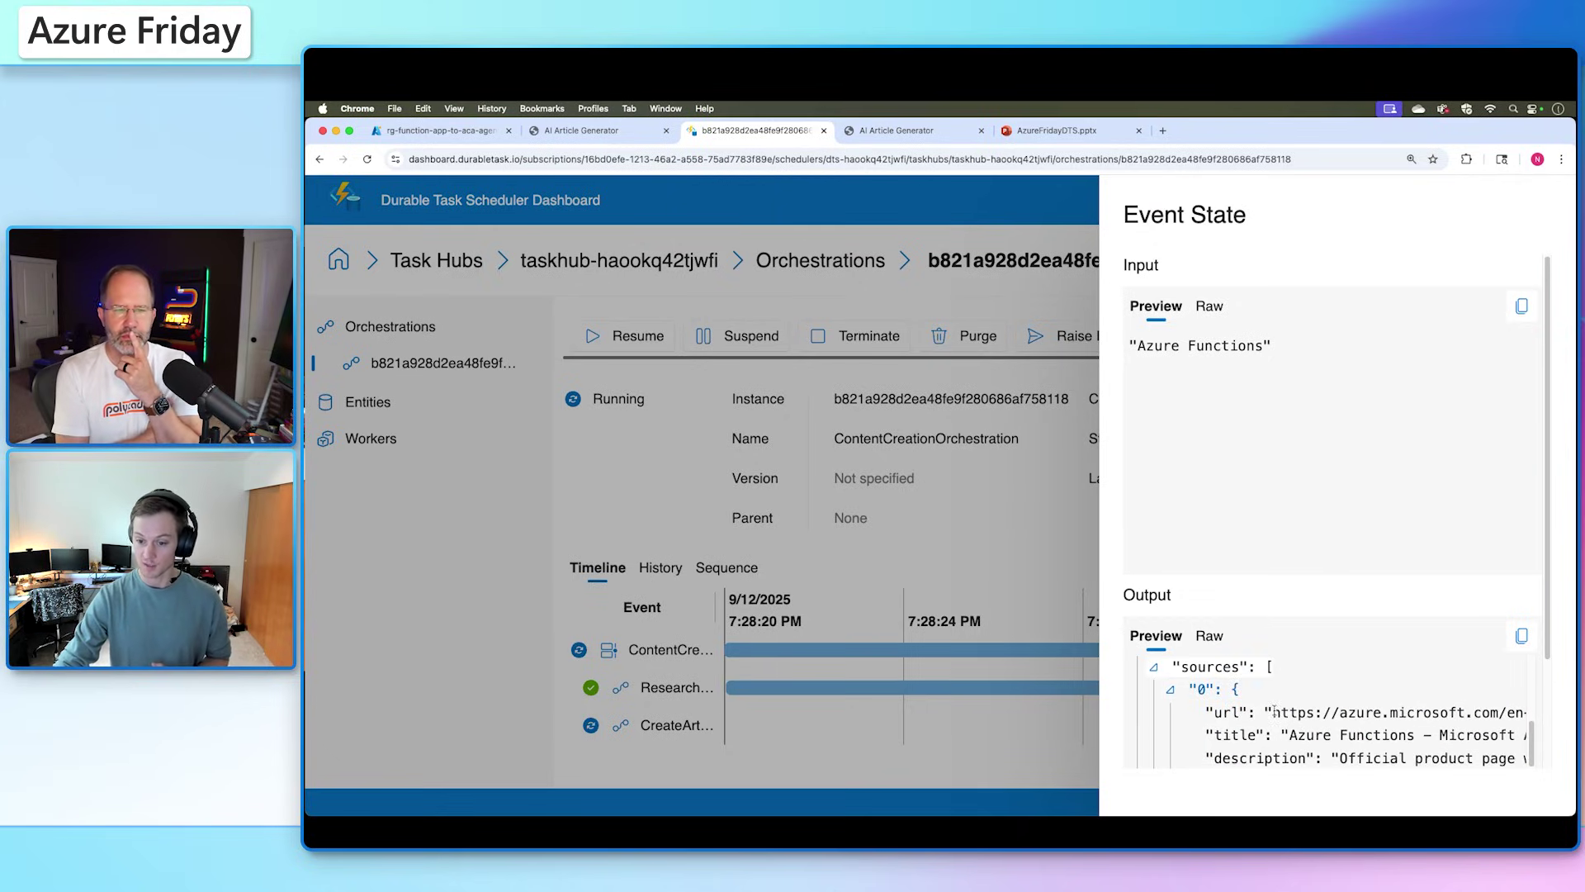
scroll(1387, 740, down, 2)
scroll(1394, 737, down, 1)
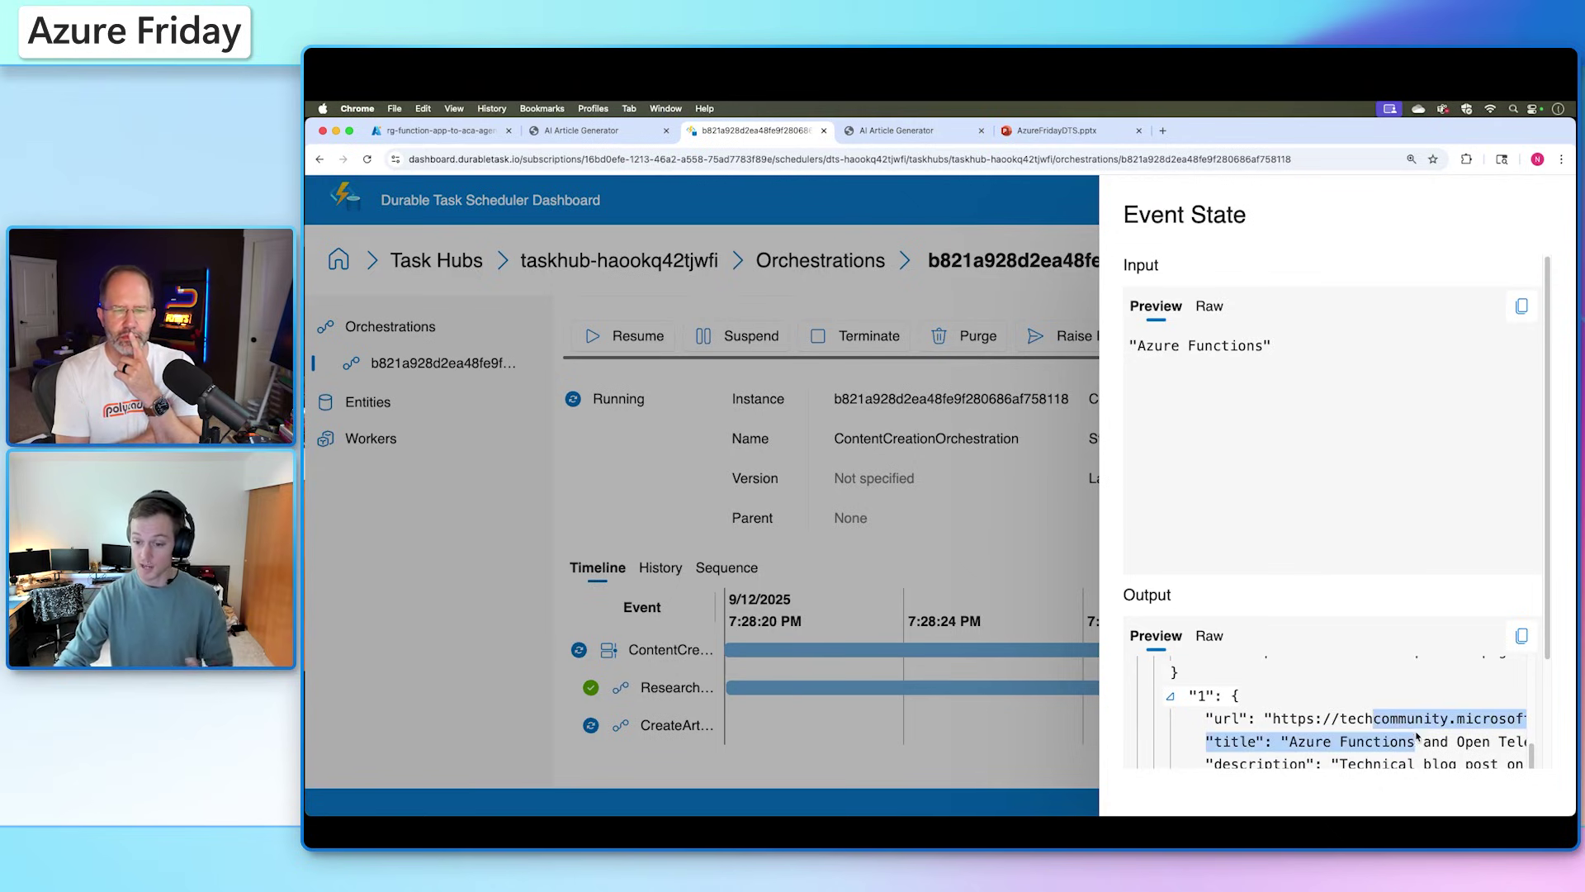
scroll(1405, 730, down, 2)
click(931, 596)
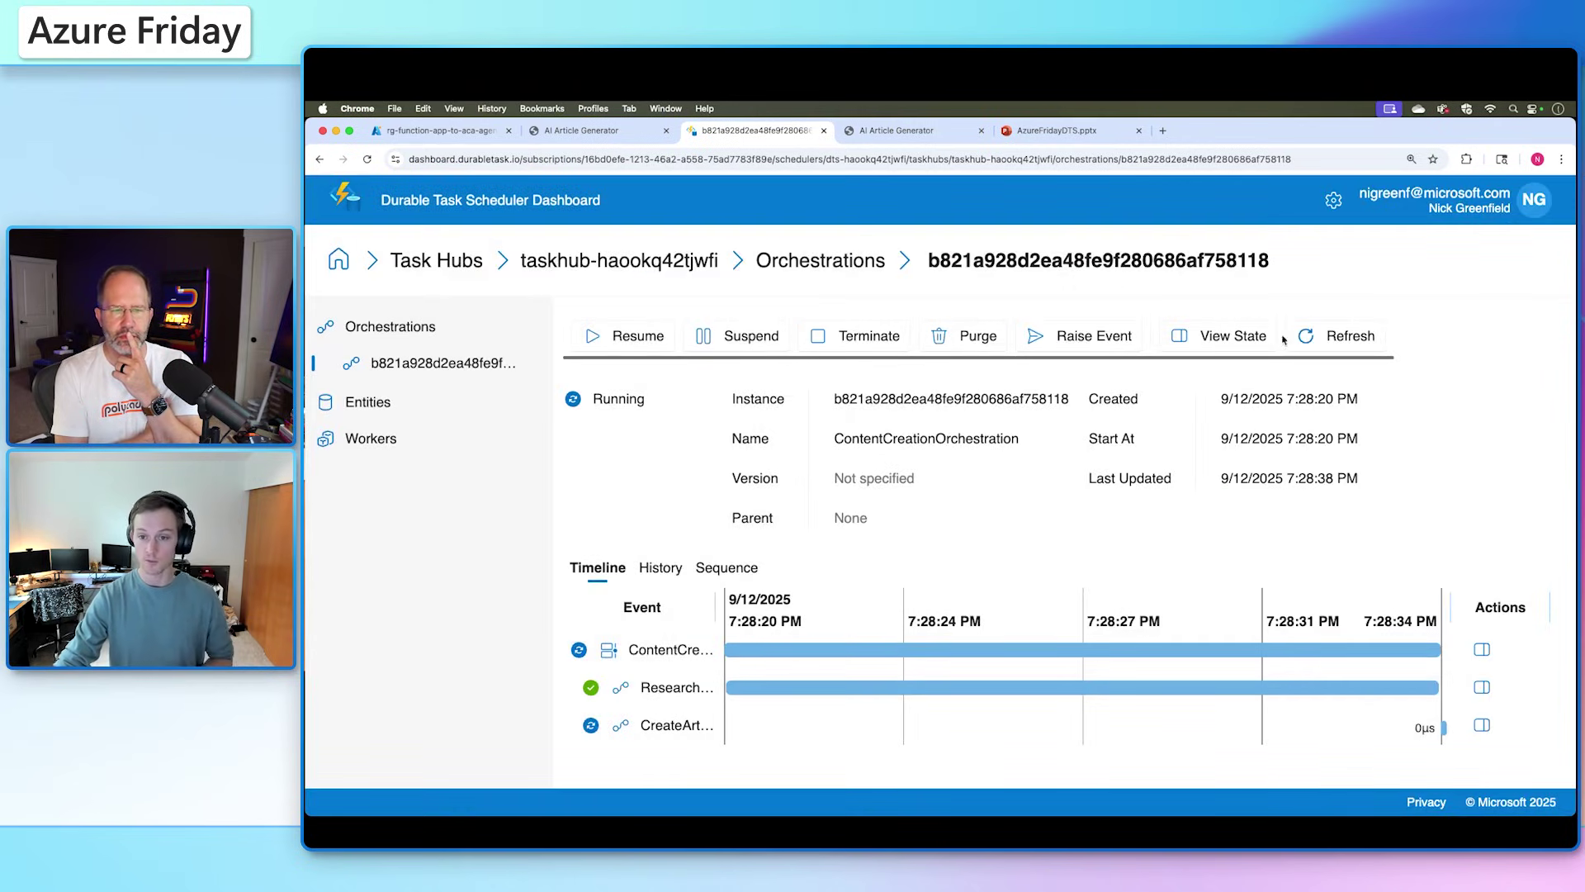
Refresh the orchestration timeline to confirm article creation finished, then view the completed article
click(1314, 338)
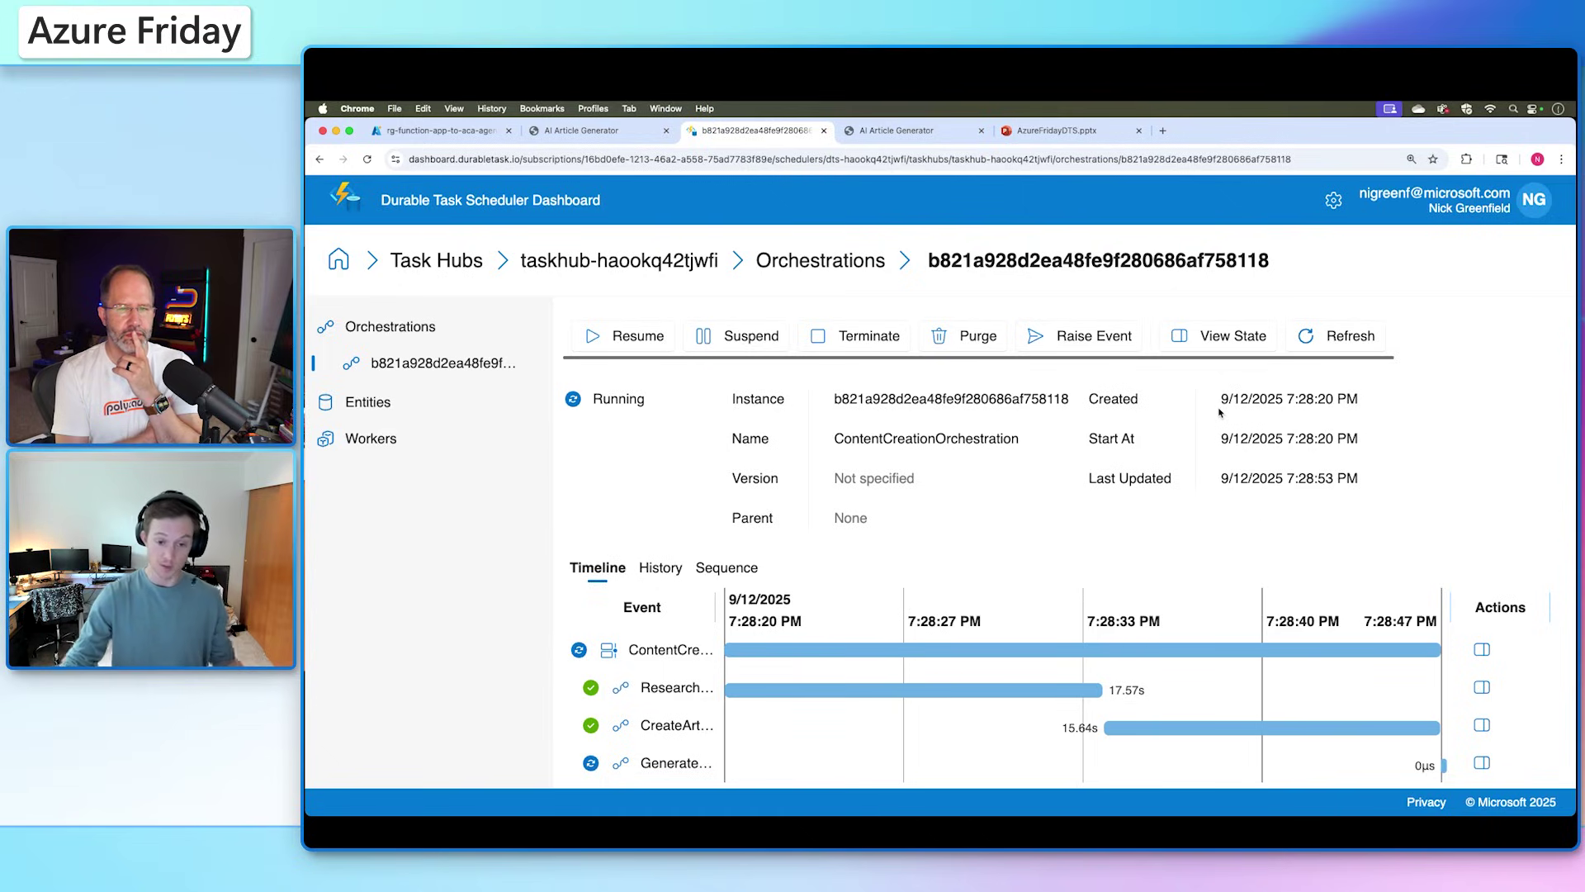
click(875, 132)
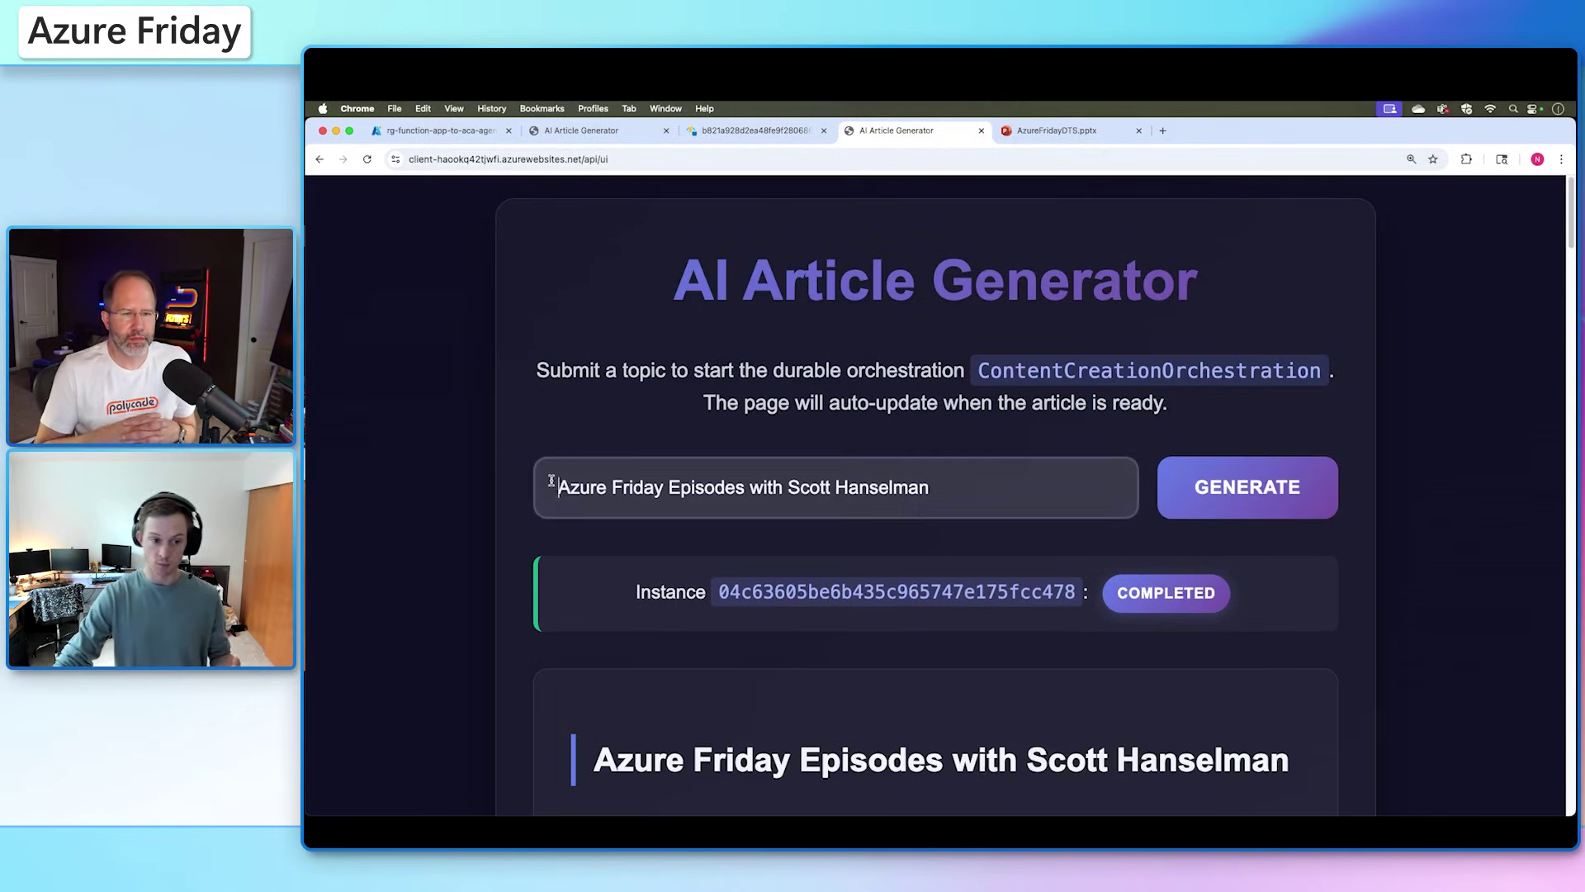
drag(551, 485, 971, 489)
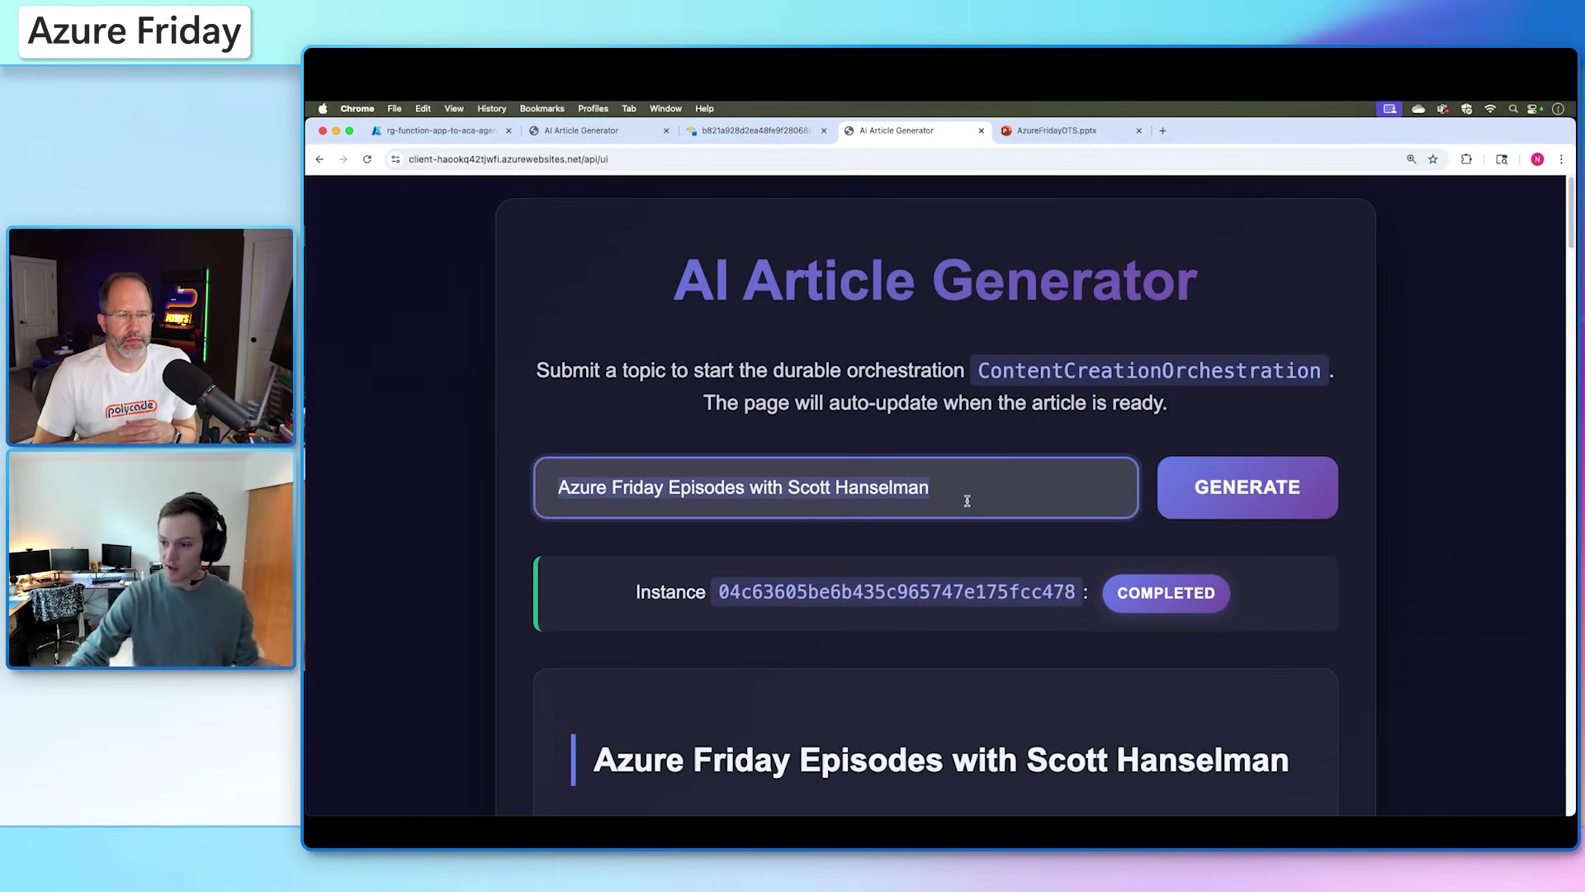
scroll(973, 493, down, 2)
scroll(967, 496, down, 1)
scroll(992, 508, down, 1)
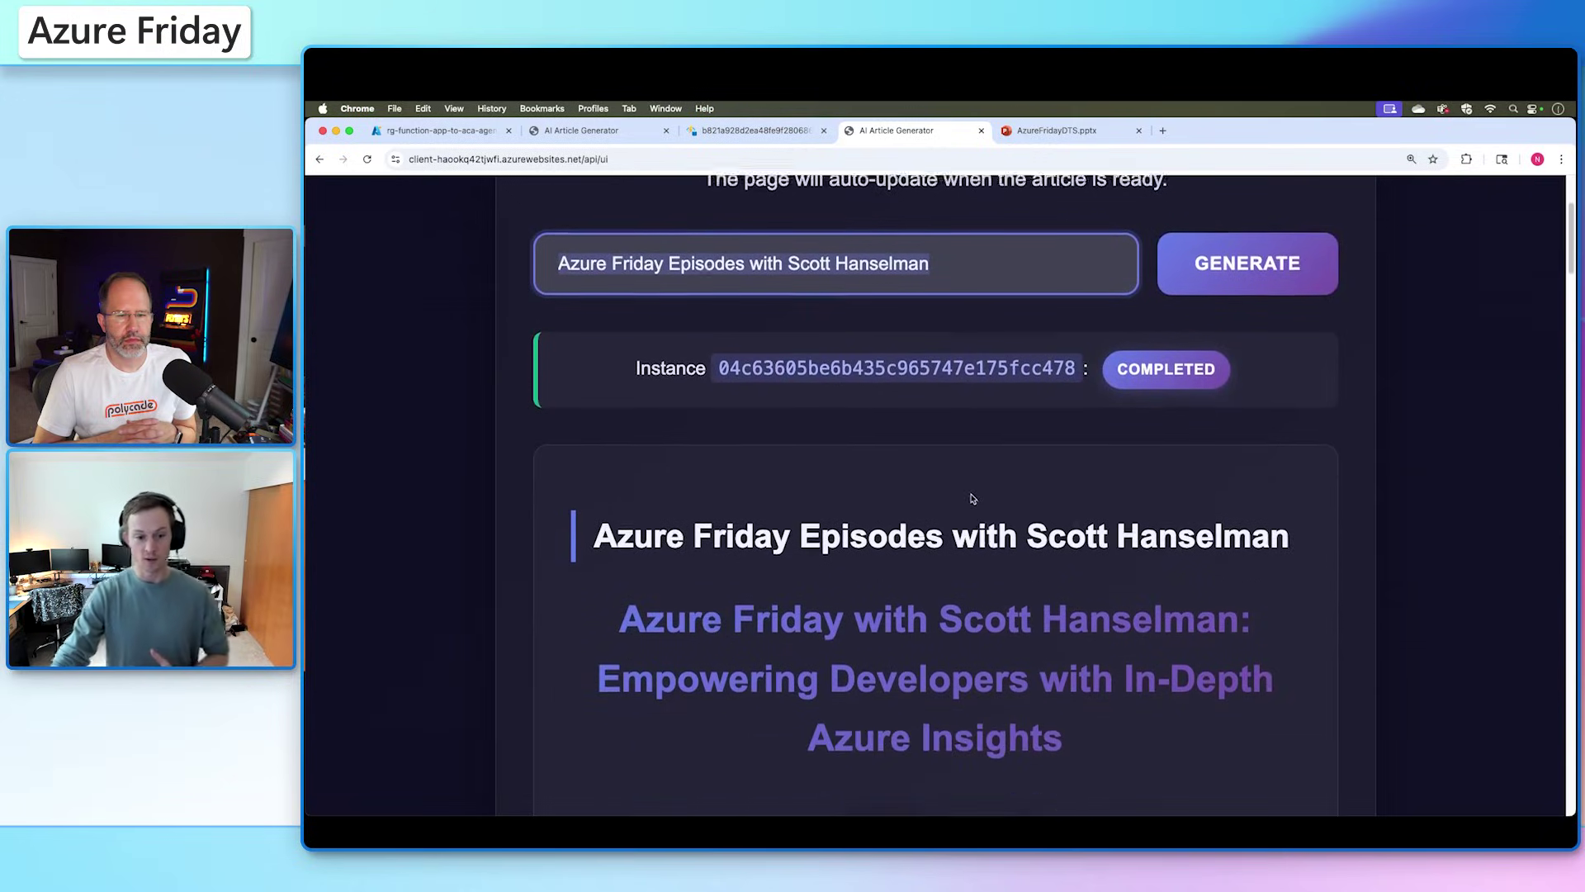
scroll(1028, 520, down, 1)
scroll(1056, 534, down, 2)
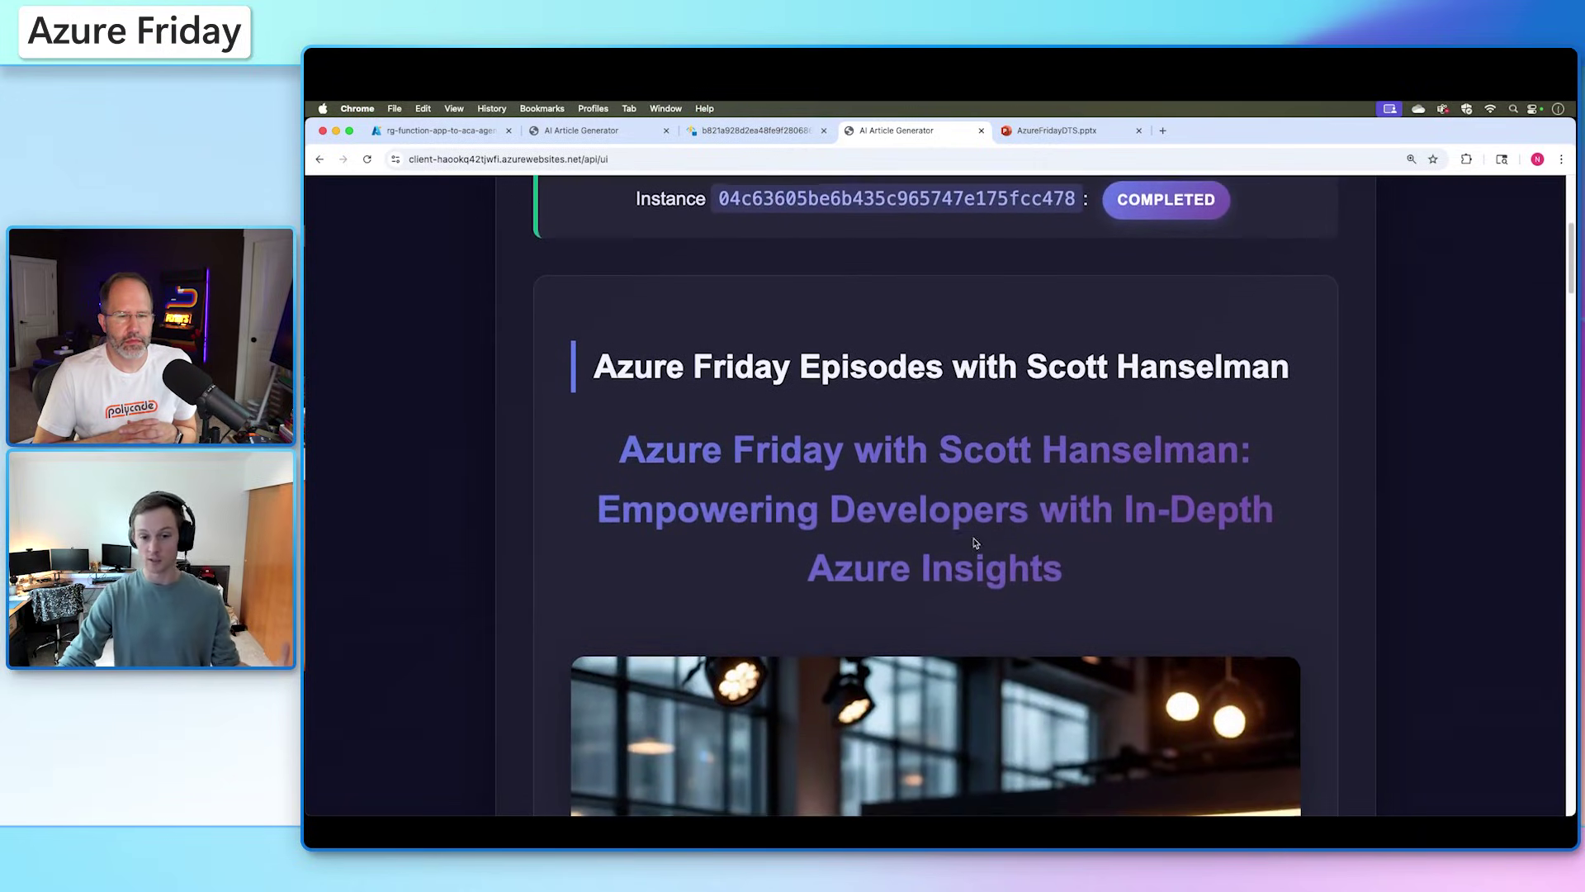
scroll(973, 543, down, 1)
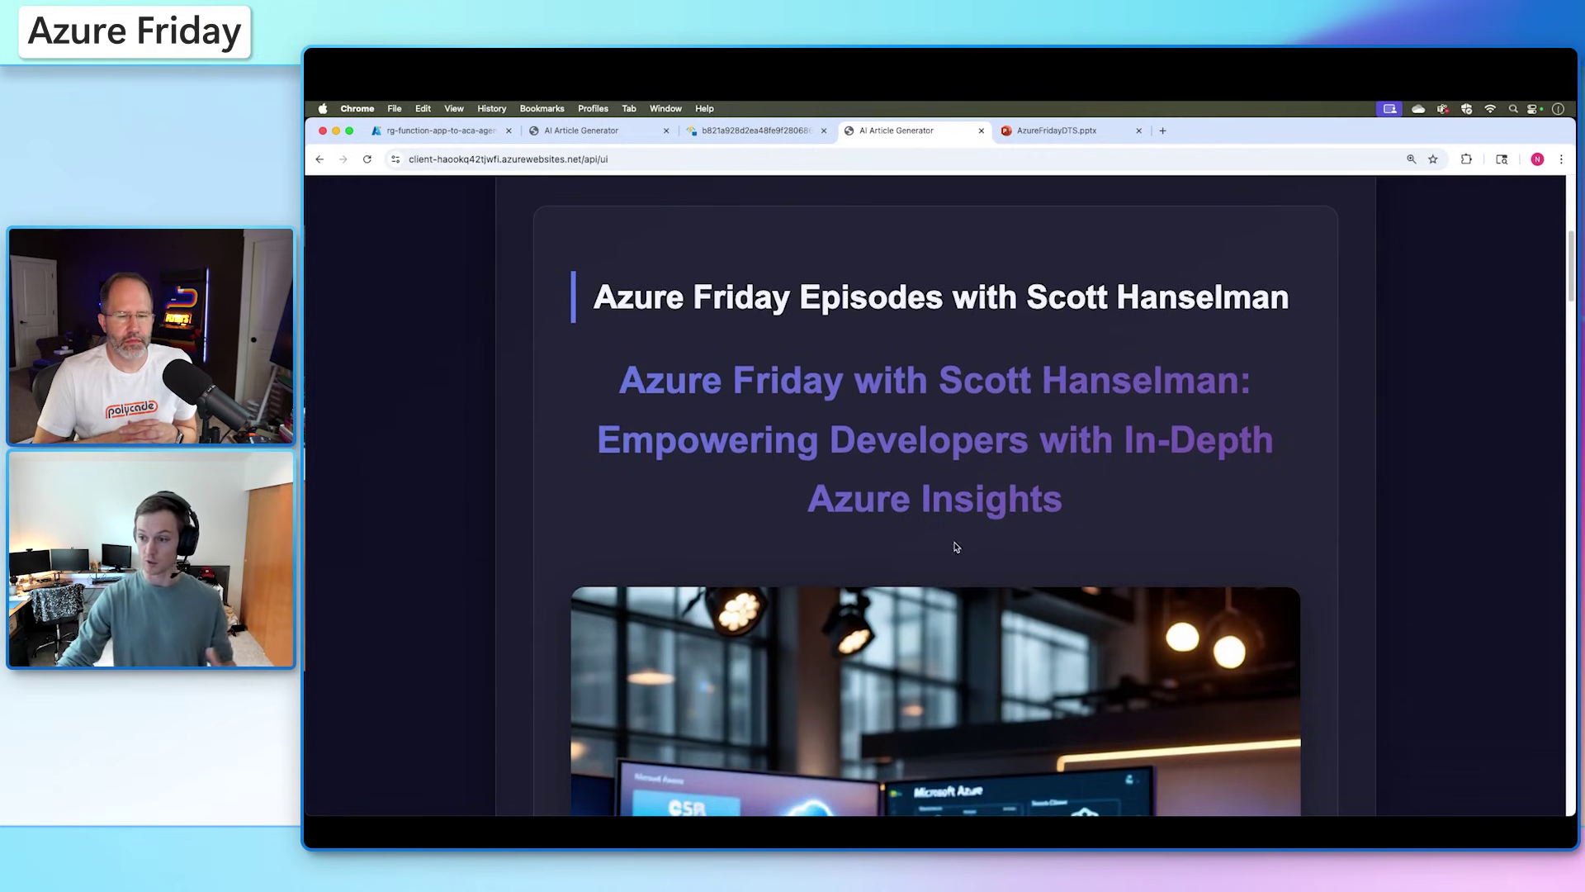
scroll(955, 546, down, 1)
scroll(955, 547, down, 1)
scroll(957, 550, down, 3)
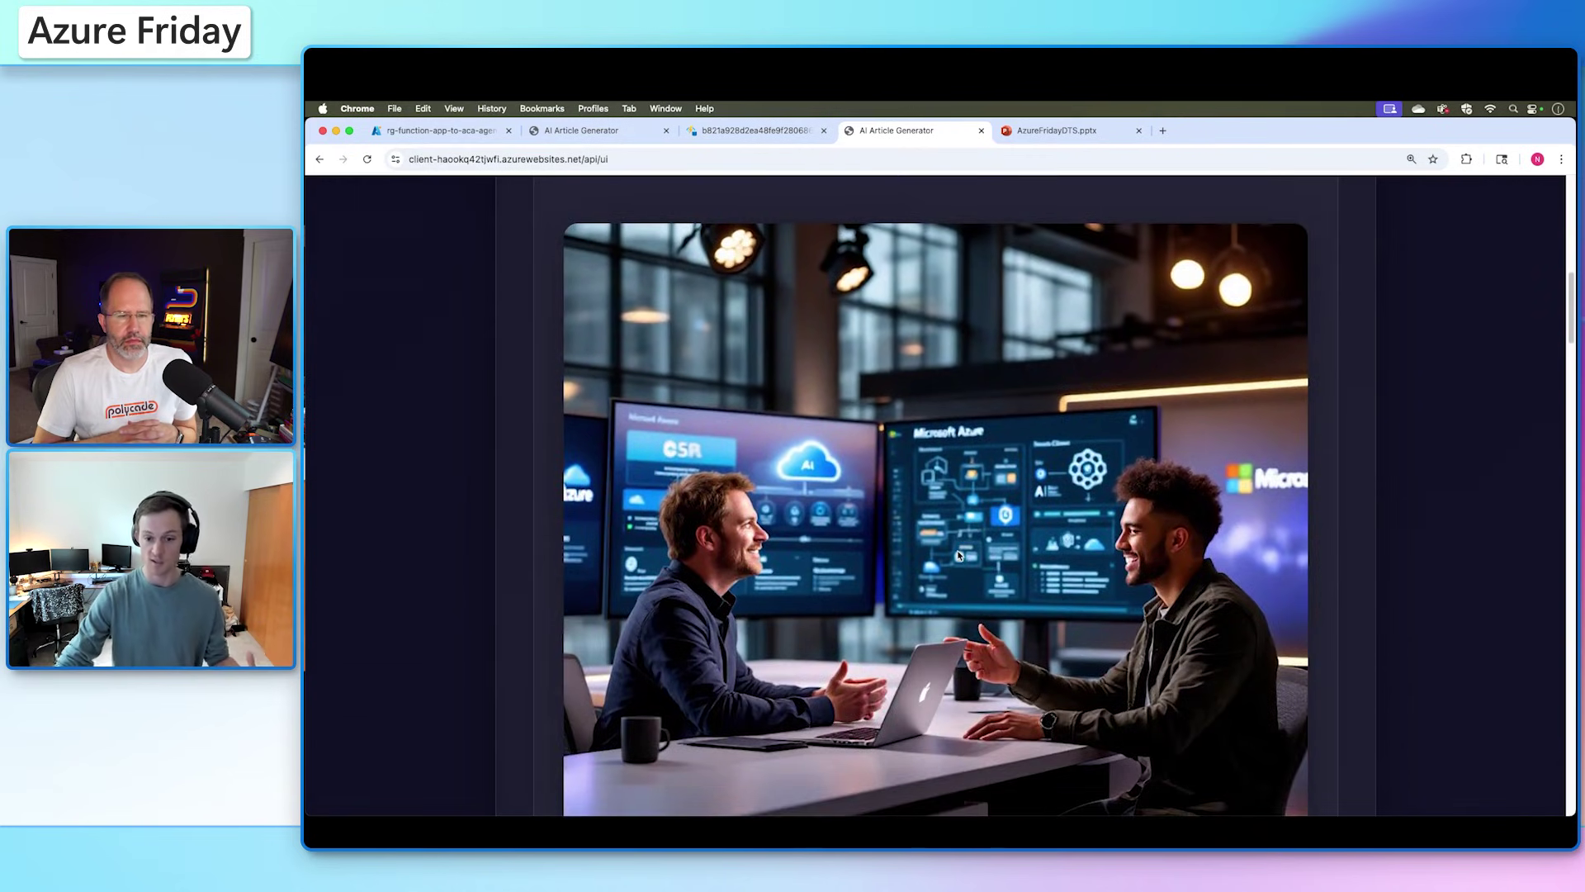
scroll(979, 575, down, 1)
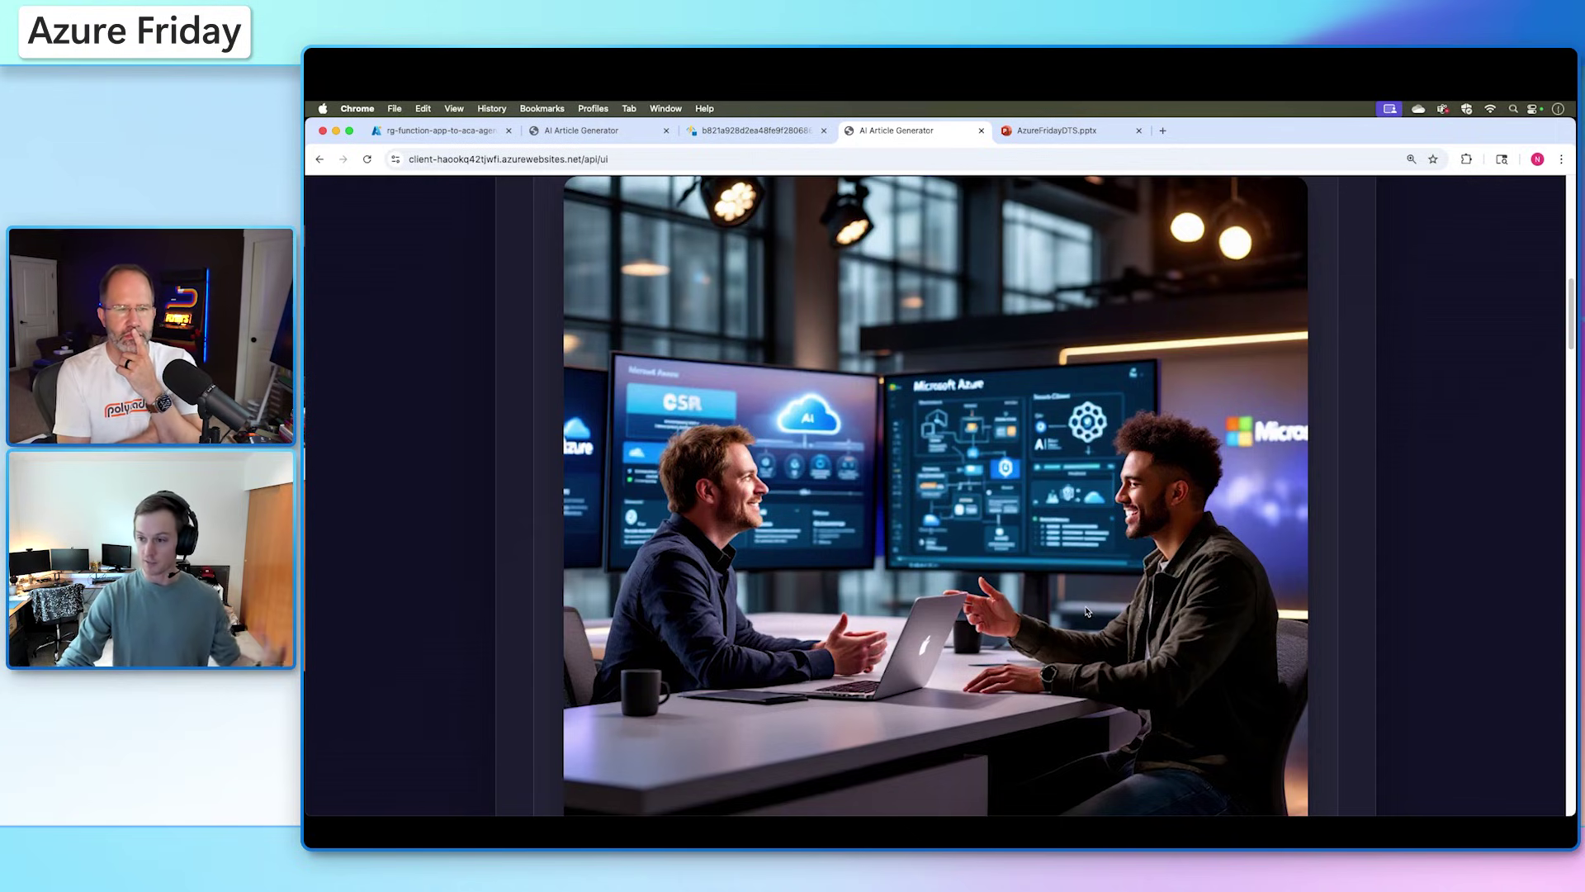
scroll(1087, 613, down, 1)
scroll(1176, 644, down, 1)
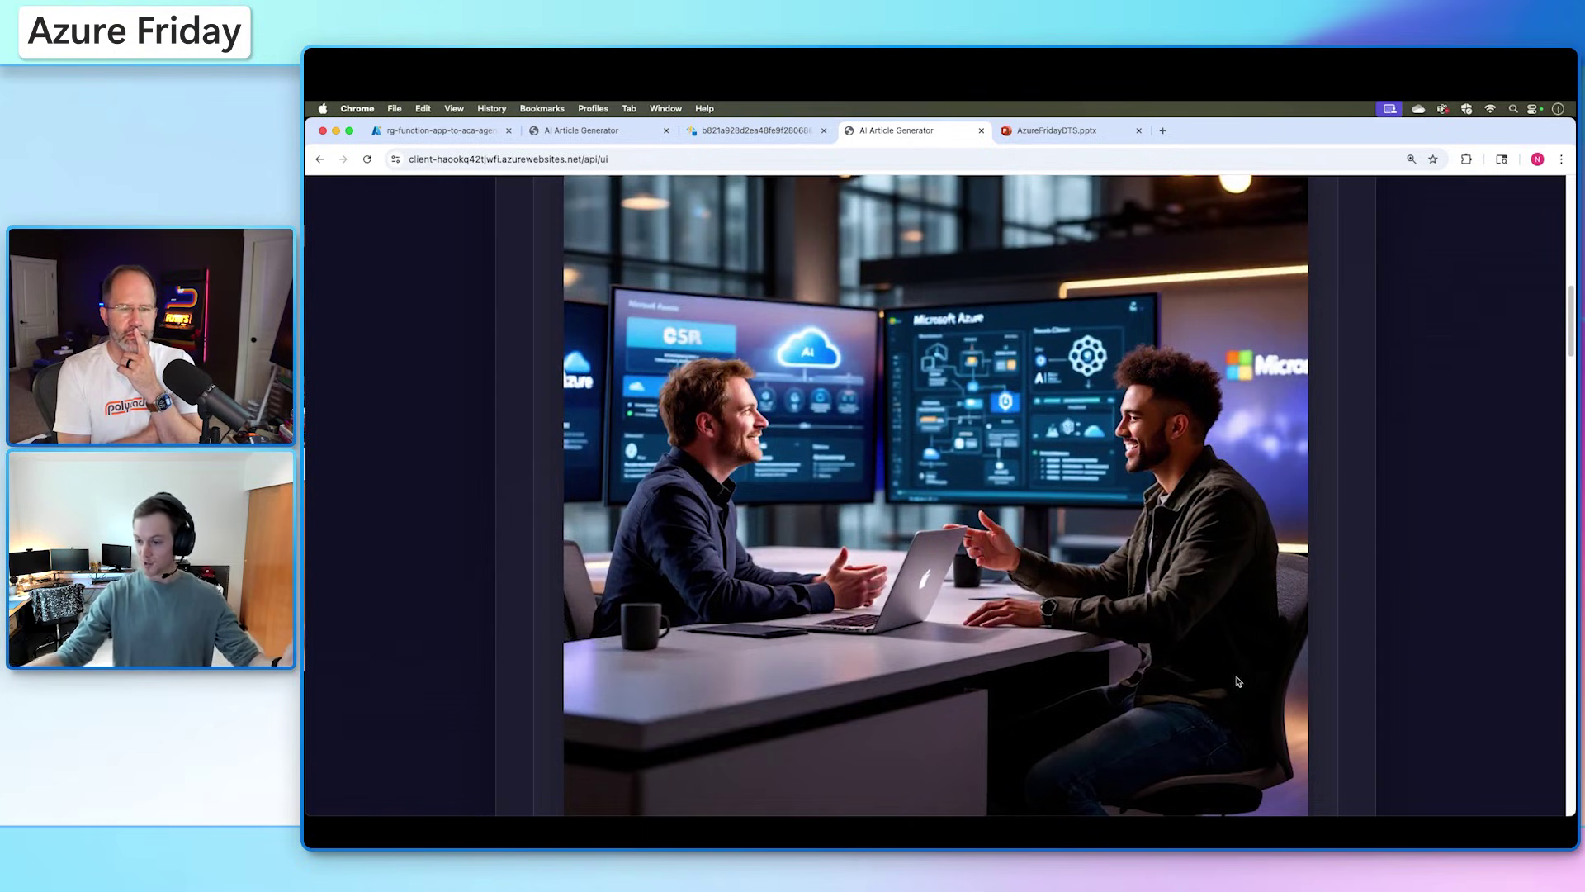
scroll(1237, 681, down, 3)
scroll(1214, 680, down, 1)
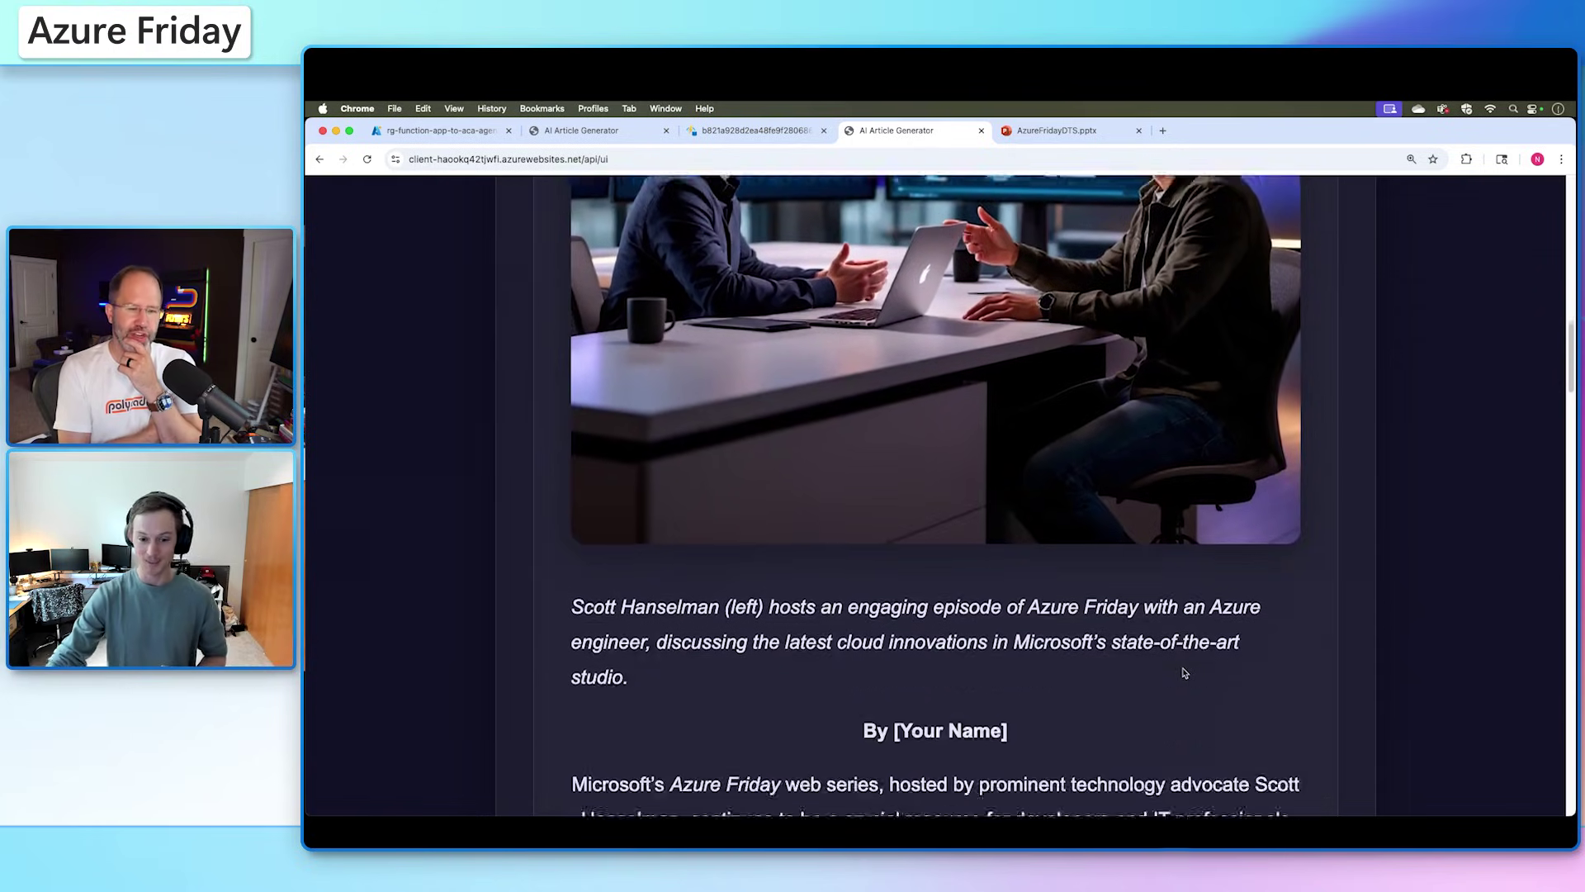
scroll(1189, 676, up, 1)
scroll(1188, 676, up, 2)
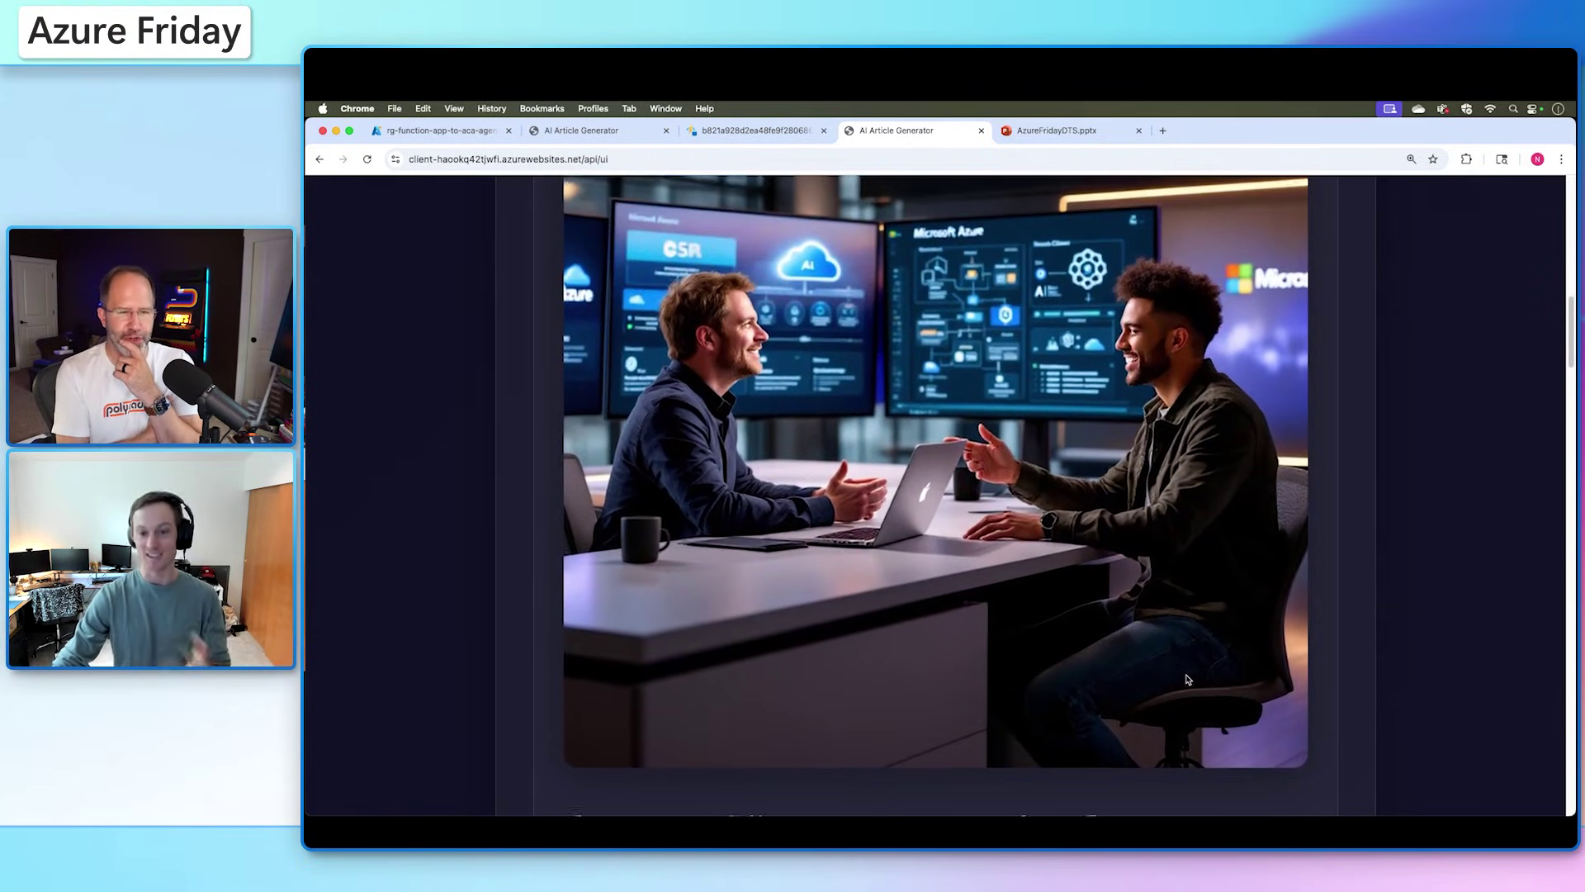
scroll(1185, 682, down, 1)
scroll(1186, 683, down, 1)
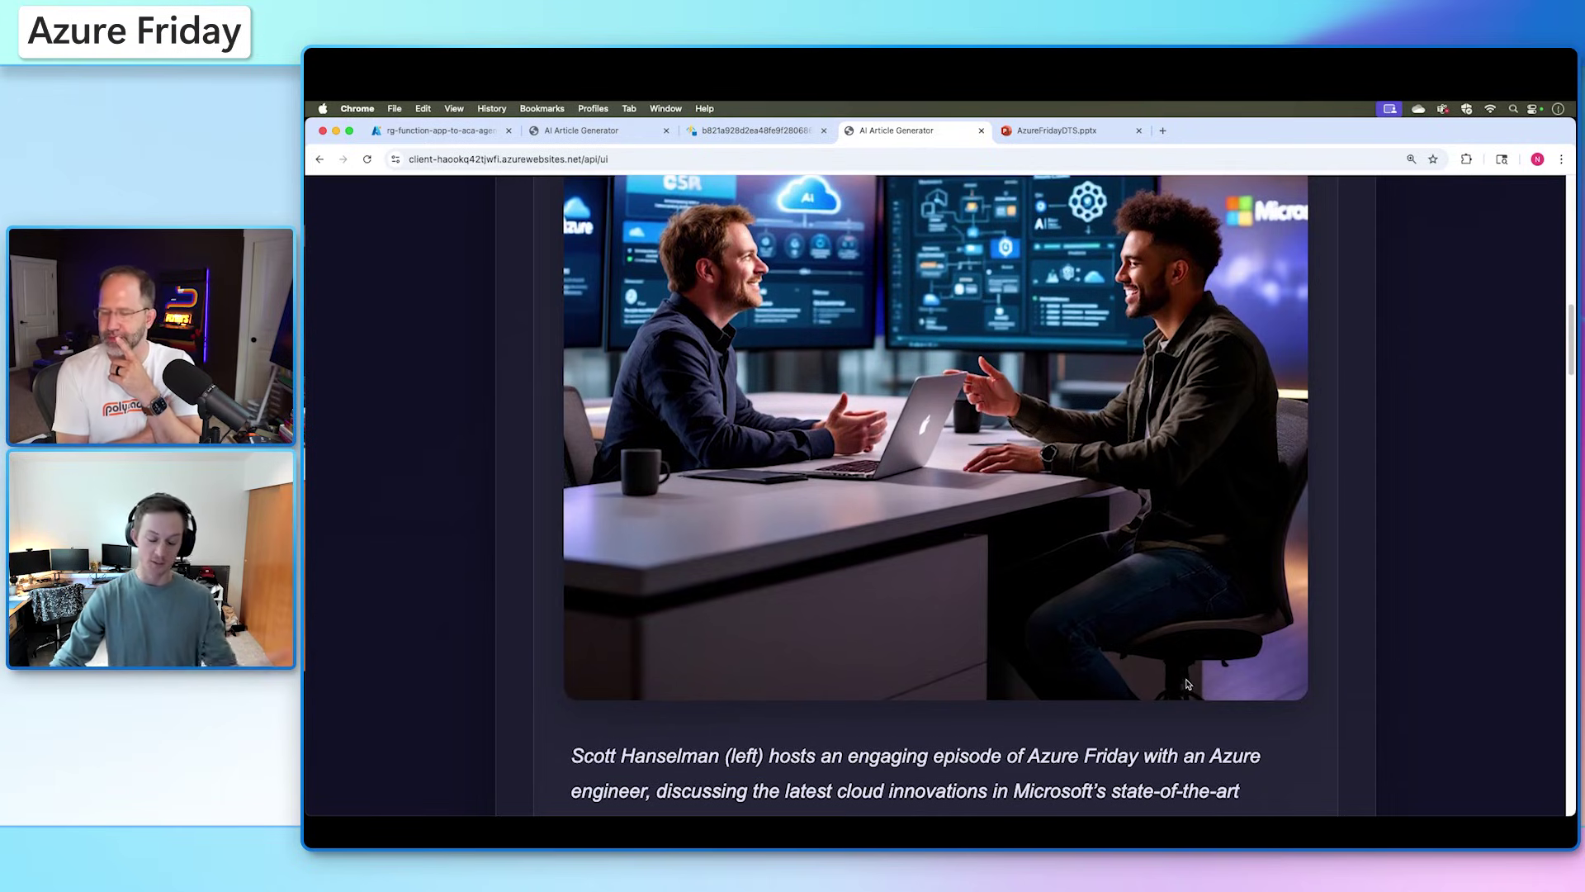
scroll(1146, 612, down, 1)
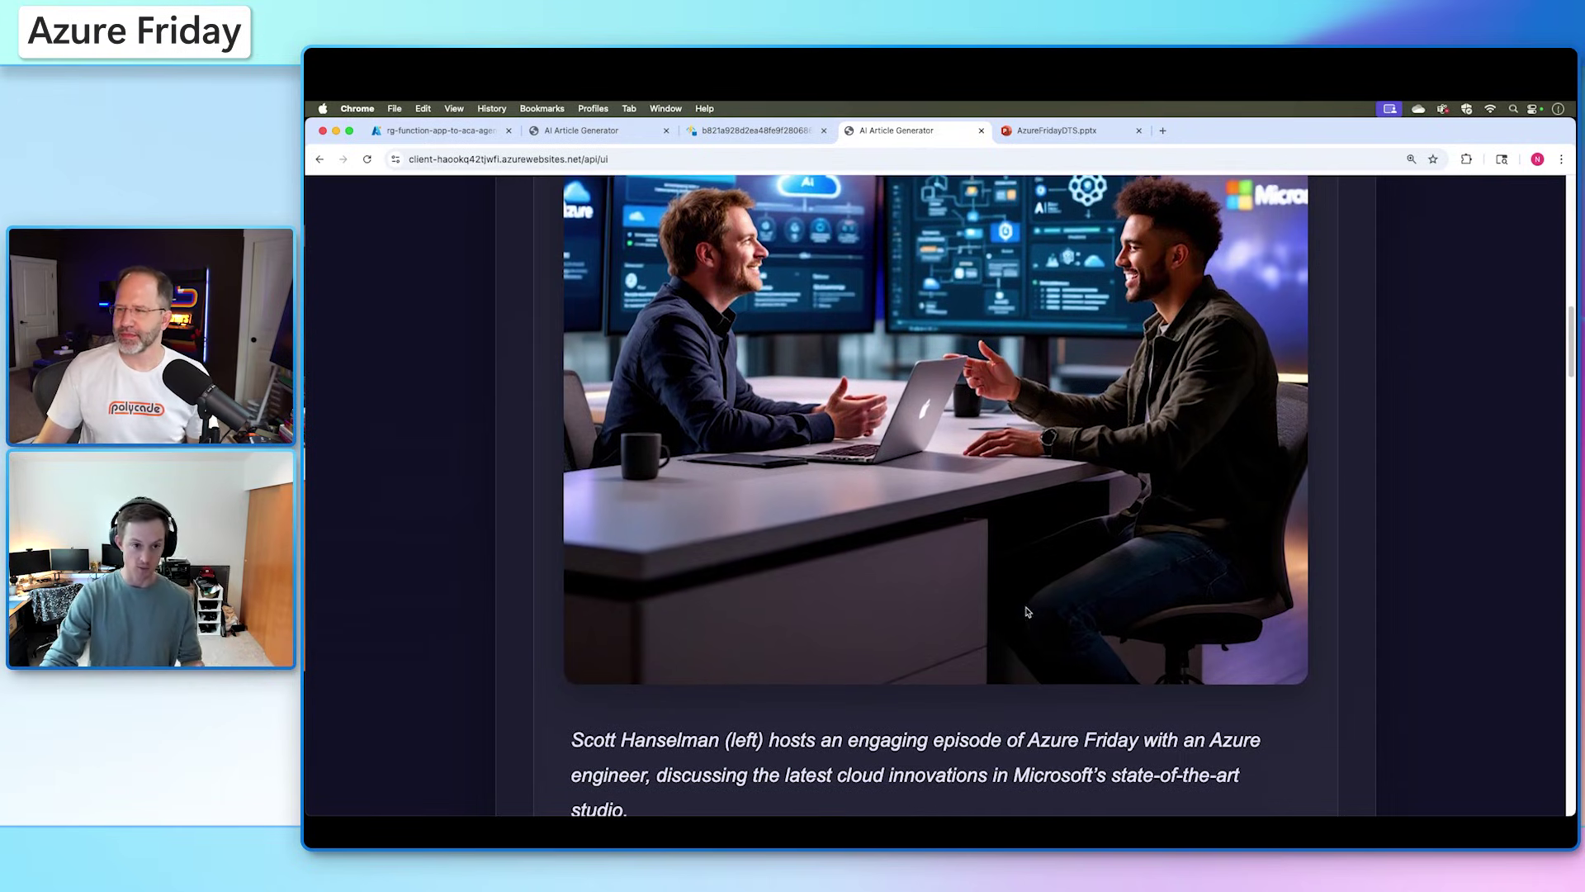
scroll(1025, 615, down, 1)
scroll(1026, 616, down, 1)
scroll(1026, 616, down, 2)
scroll(1025, 619, down, 3)
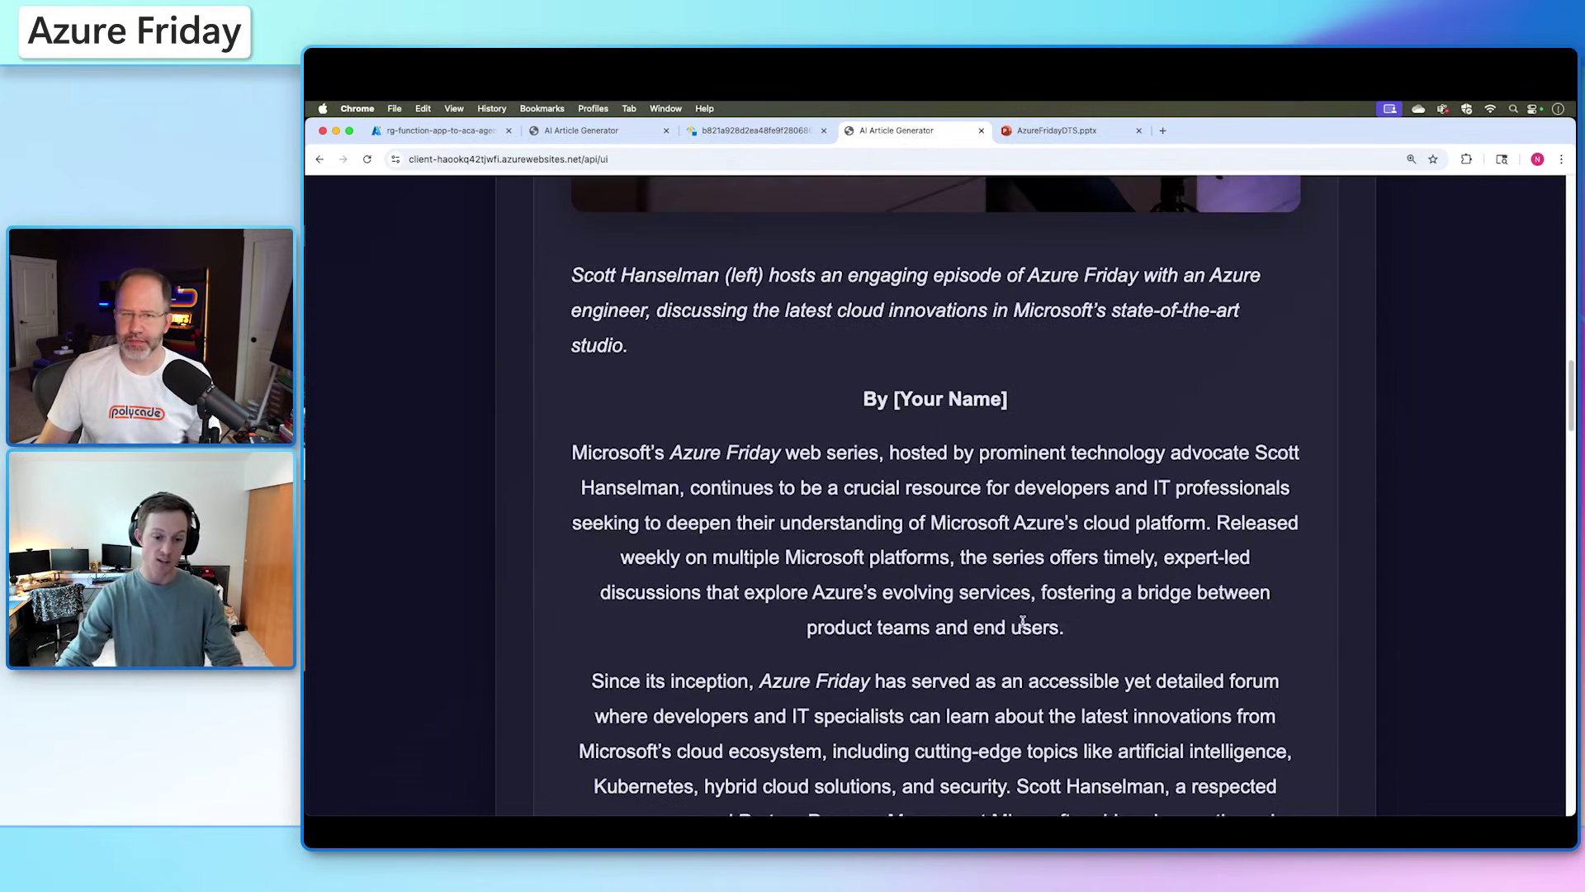
scroll(1022, 621, down, 2)
scroll(1024, 623, down, 2)
scroll(1024, 624, down, 1)
scroll(1024, 627, down, 2)
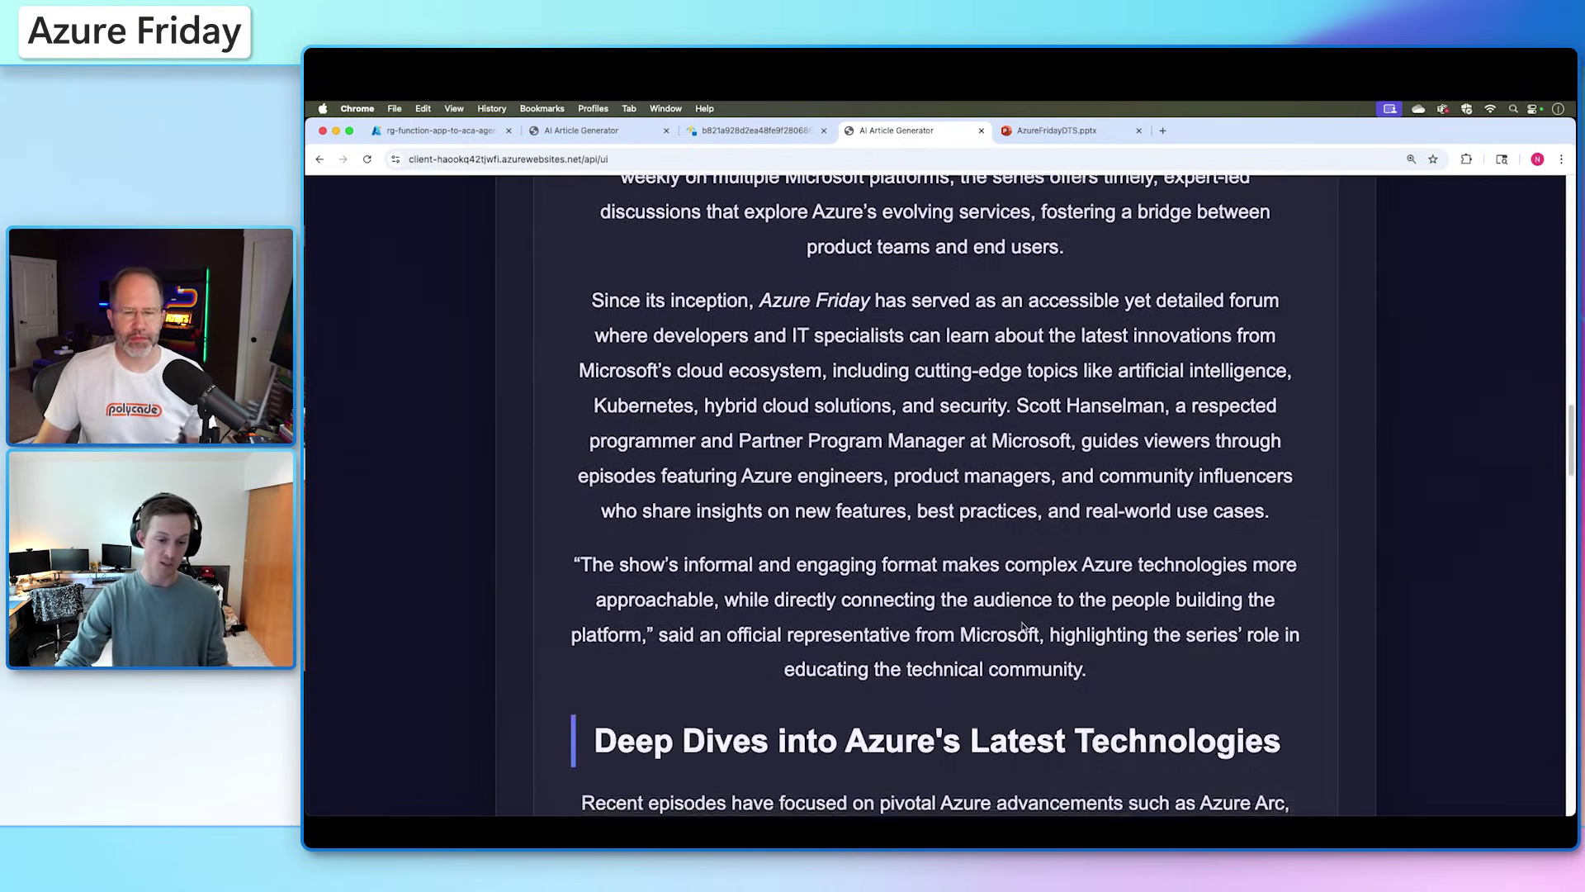
scroll(1024, 630, down, 1)
scroll(1023, 629, down, 3)
scroll(1023, 628, down, 3)
scroll(1017, 628, down, 2)
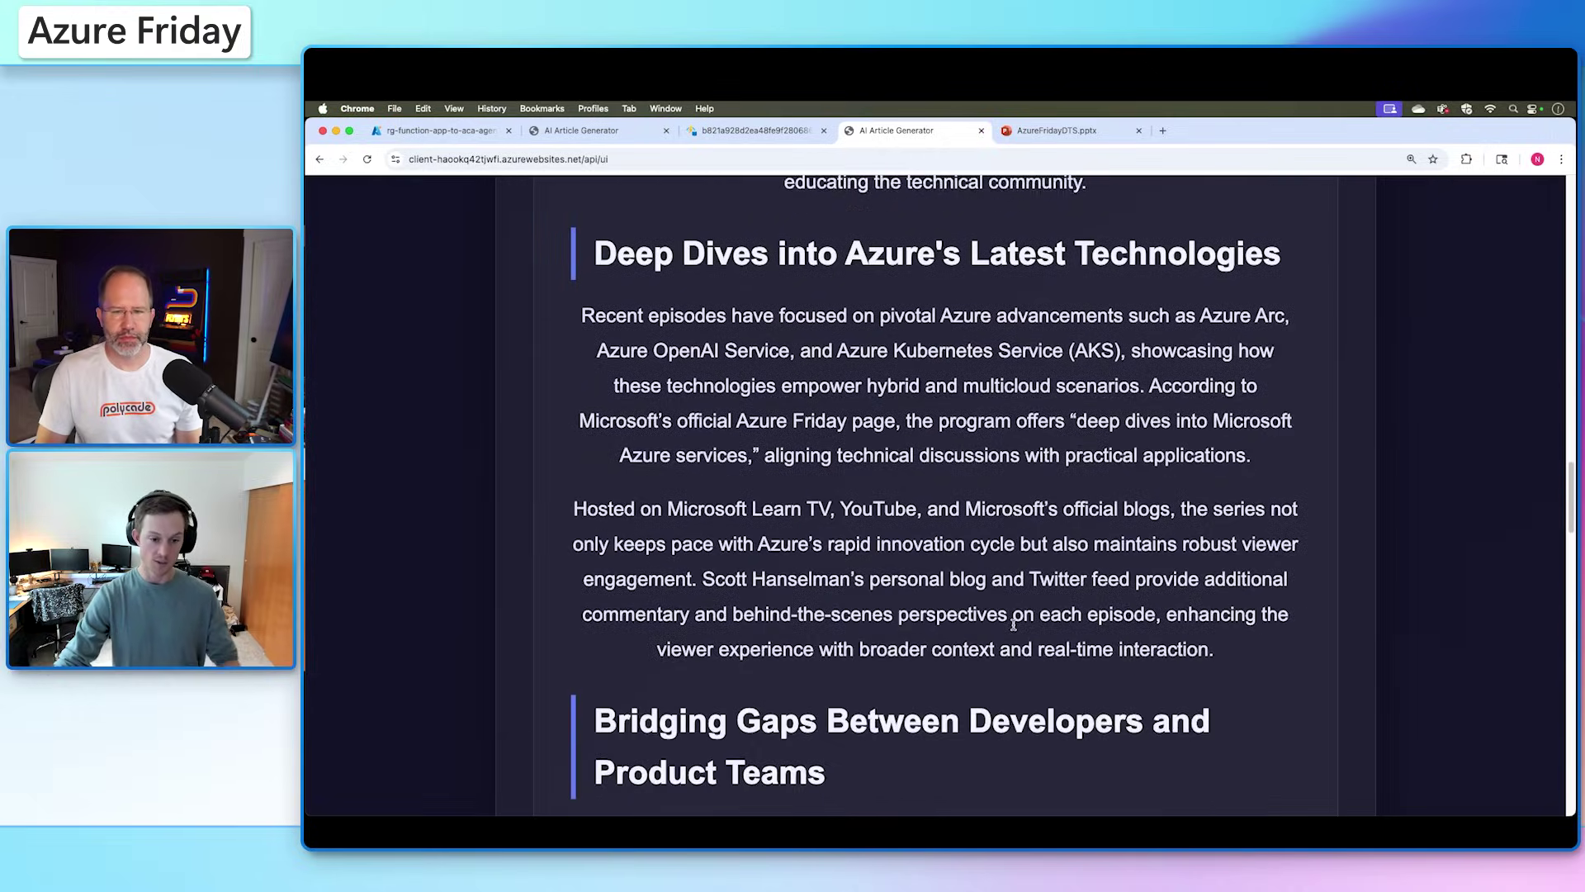
scroll(1011, 627, down, 1)
scroll(1009, 628, down, 2)
scroll(1002, 630, down, 2)
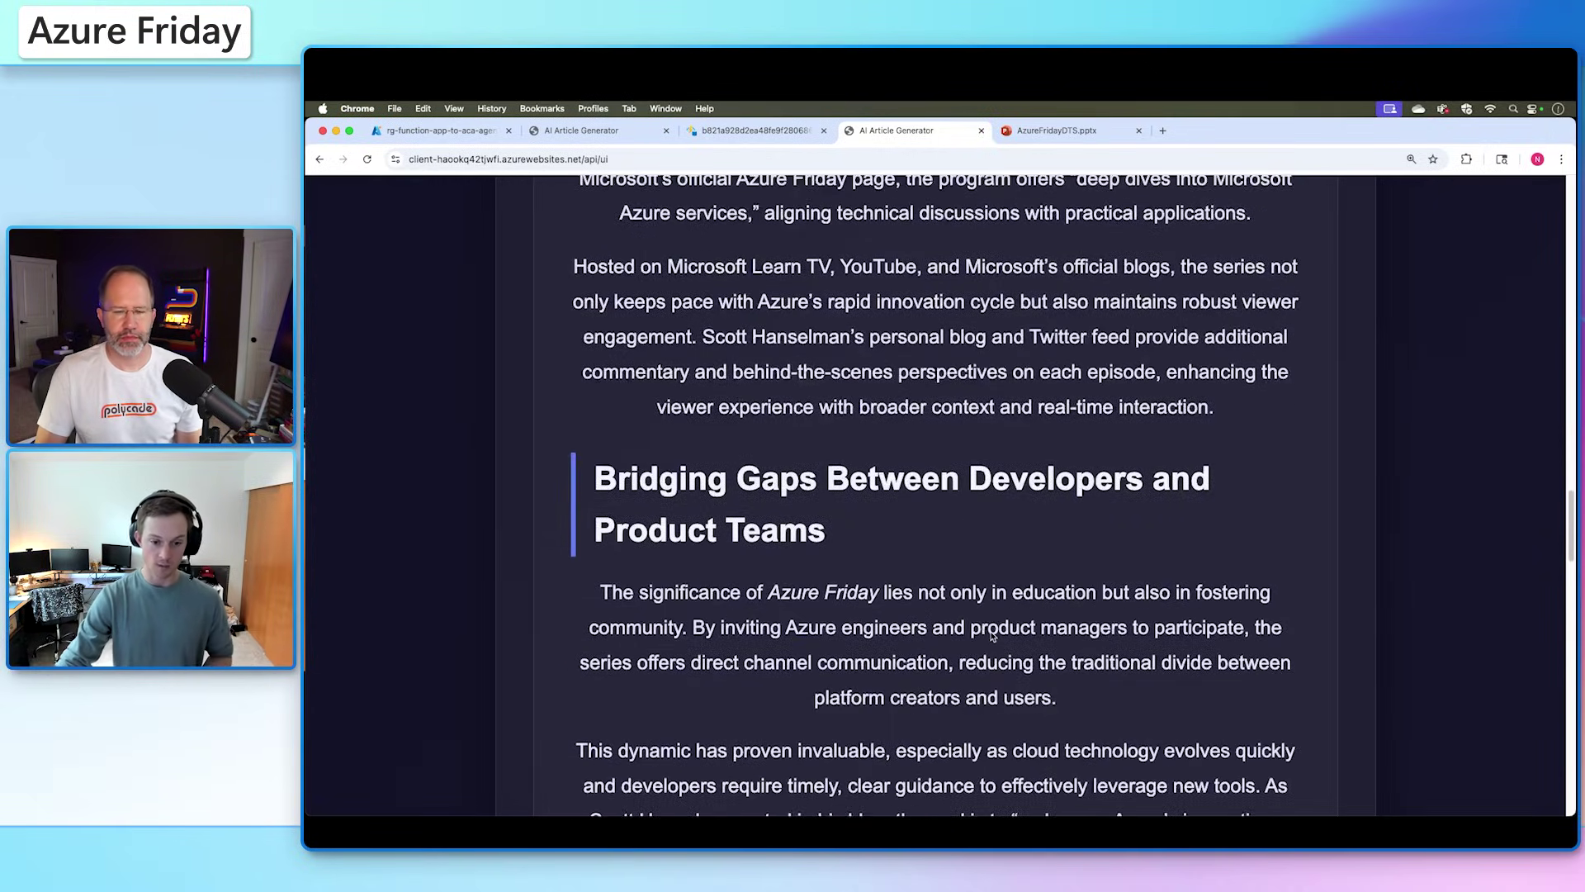
scroll(994, 634, down, 2)
scroll(991, 636, down, 2)
scroll(986, 642, down, 2)
scroll(981, 649, down, 8)
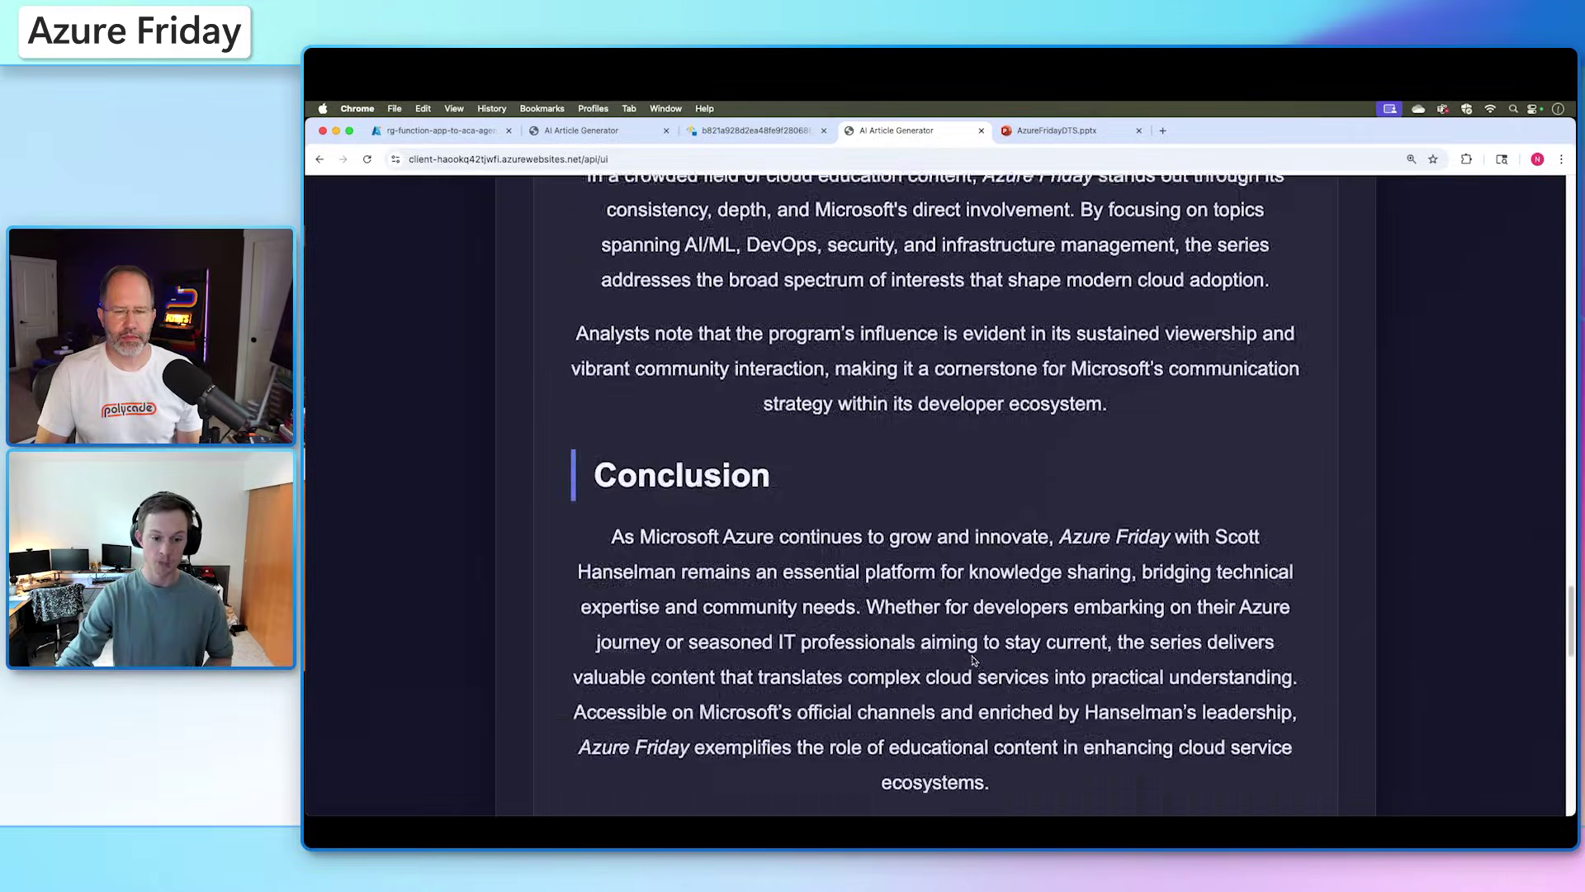
scroll(977, 656, down, 4)
scroll(973, 662, down, 4)
scroll(973, 663, down, 2)
scroll(973, 664, down, 1)
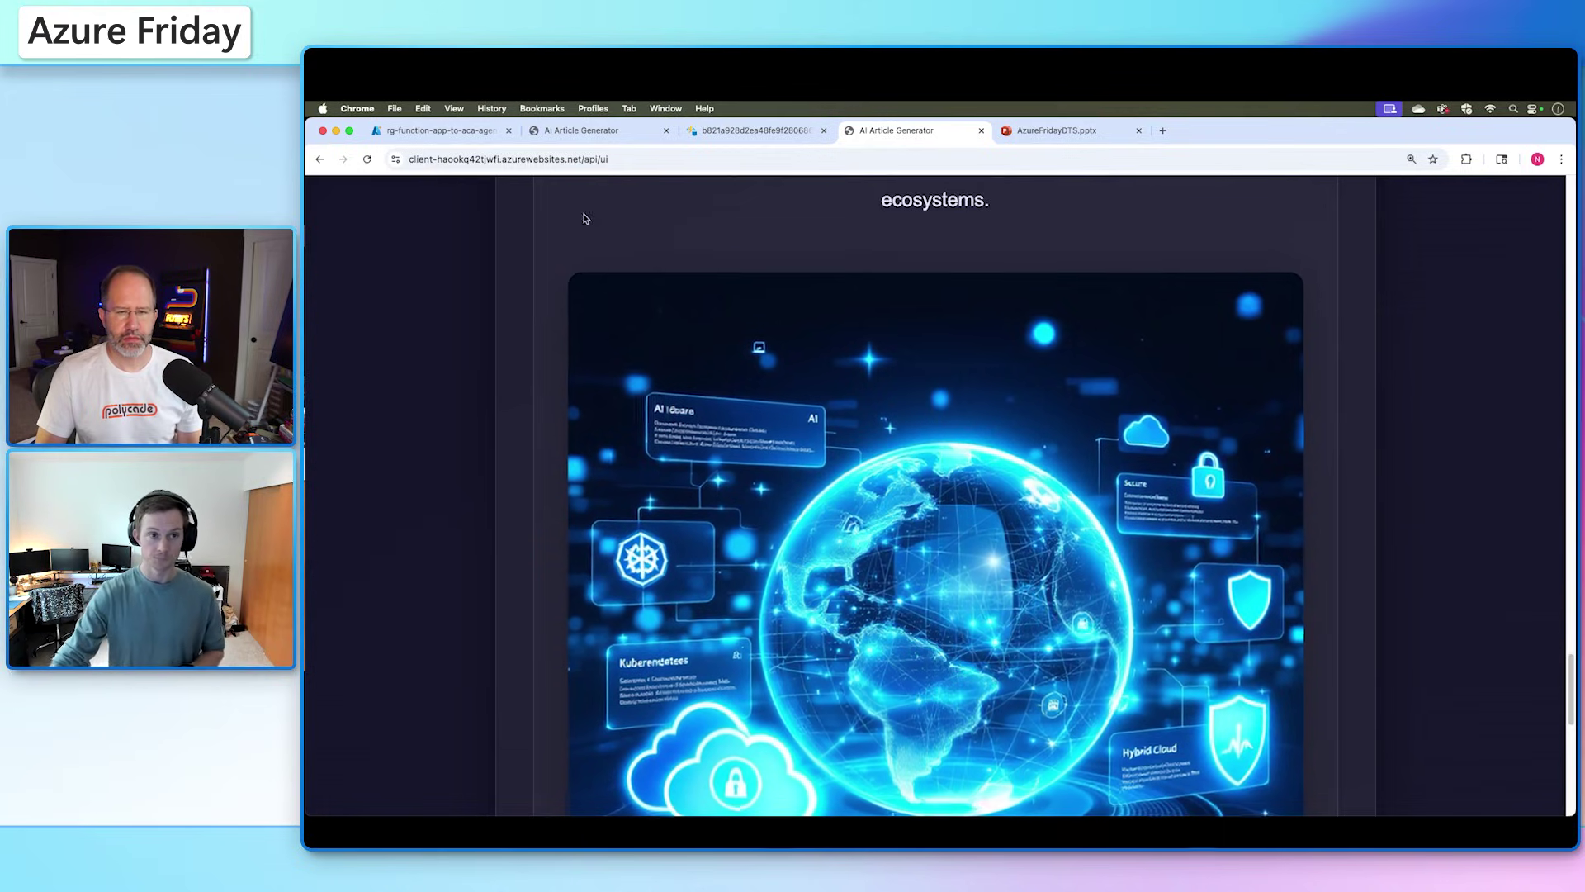
Return to the AzureFridayDTS.pptx presentation on the Article Generation Architecture slide
click(1024, 133)
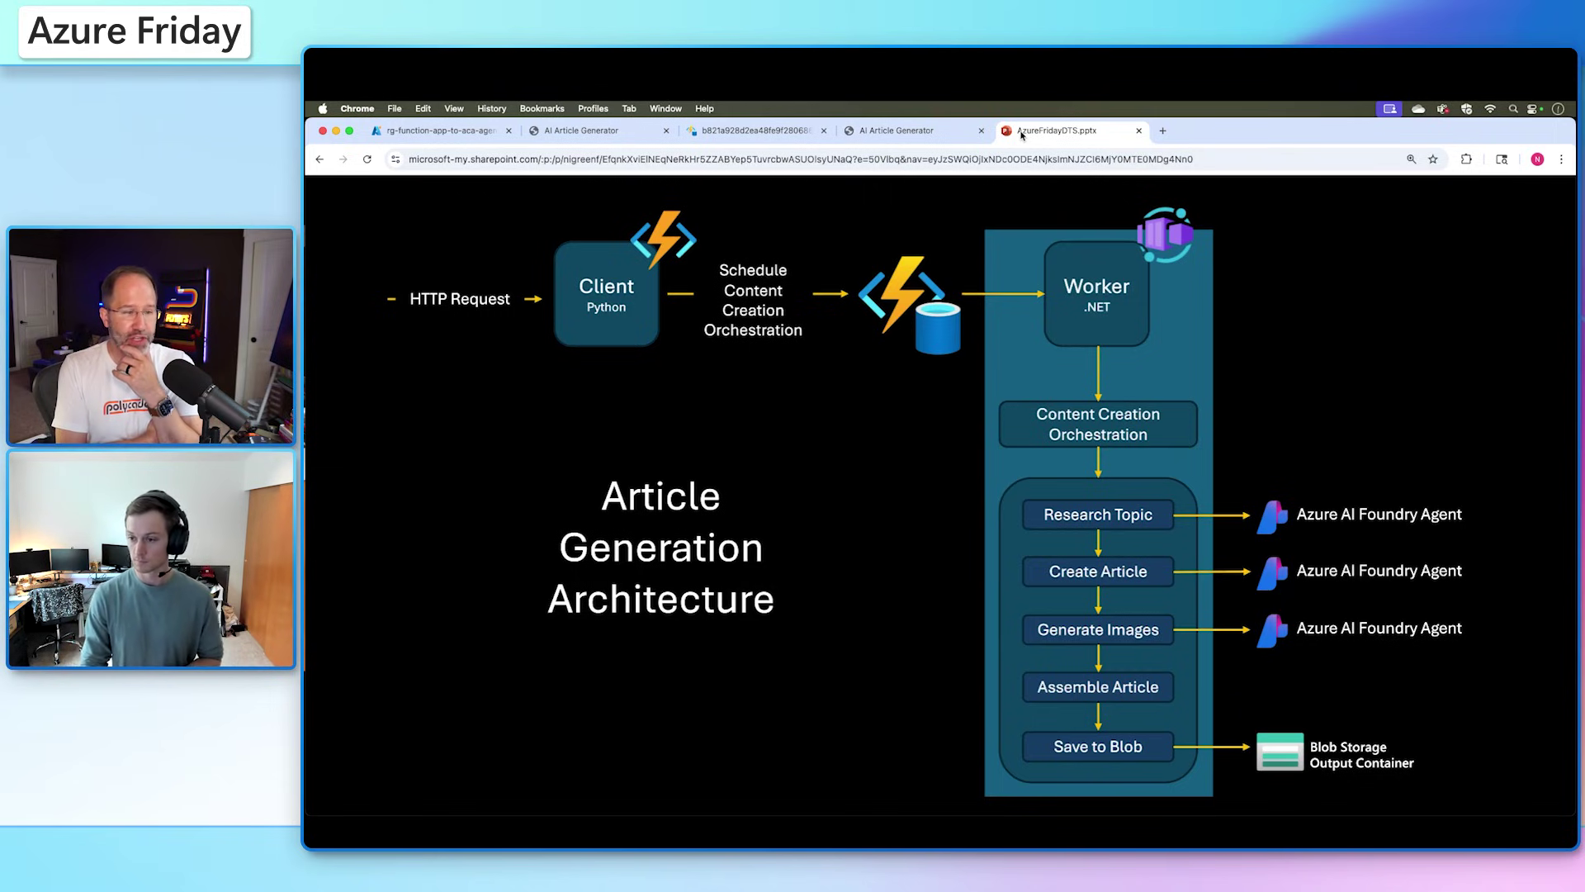
Advance to the closing 'Try out the Durable Task Scheduler today!' links slide
key(Right)
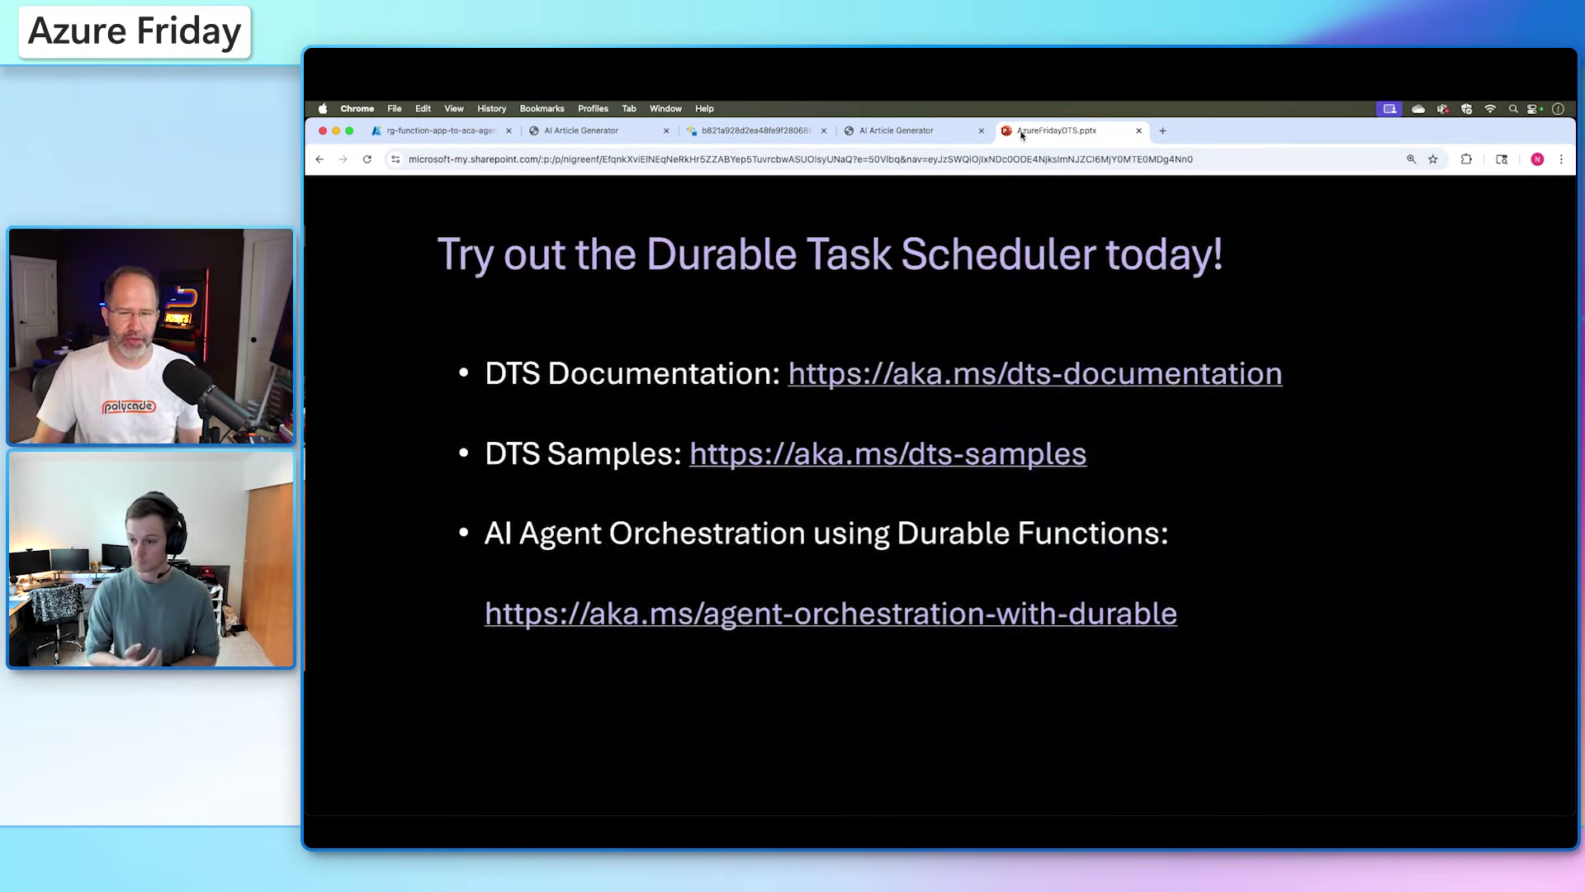